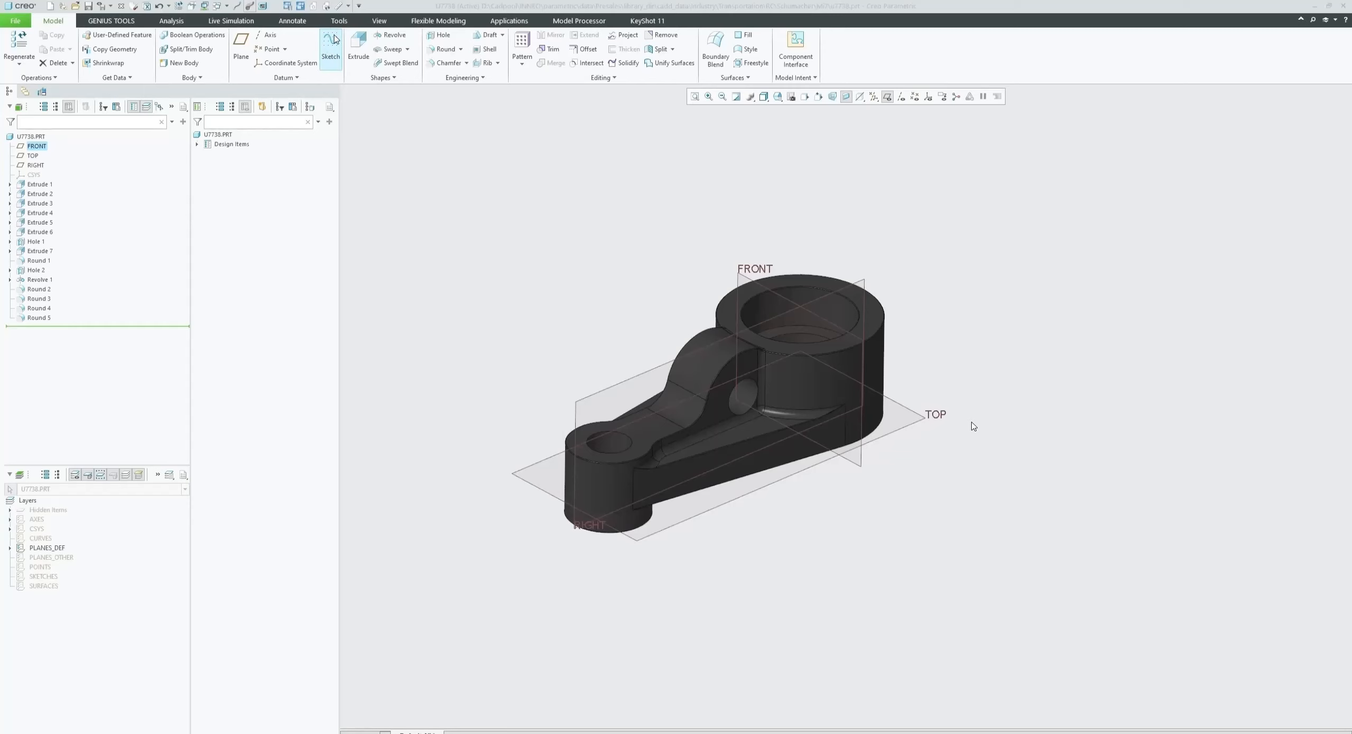
# - Start a sketch on the RIGHT datum plane, using TOP as the reference oriented to Top
pyautogui.click(332, 43)
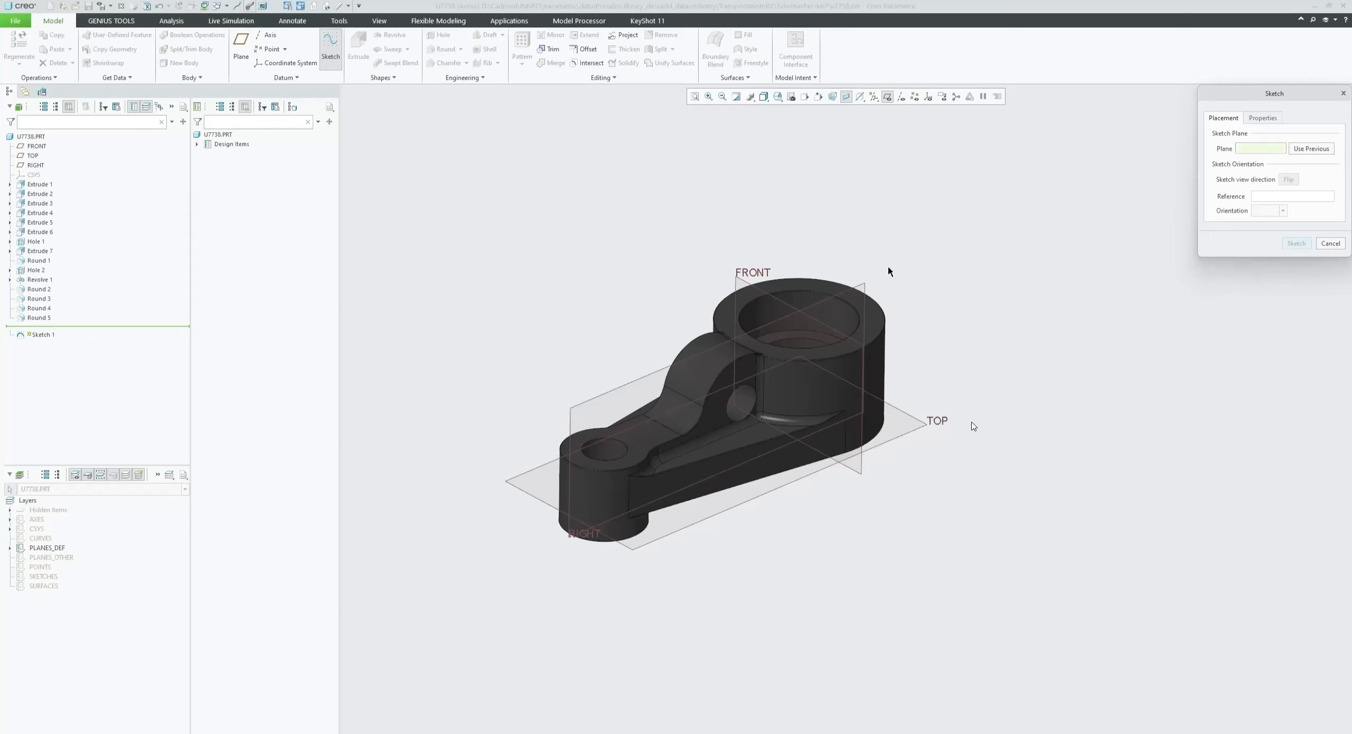
pyautogui.click(867, 290)
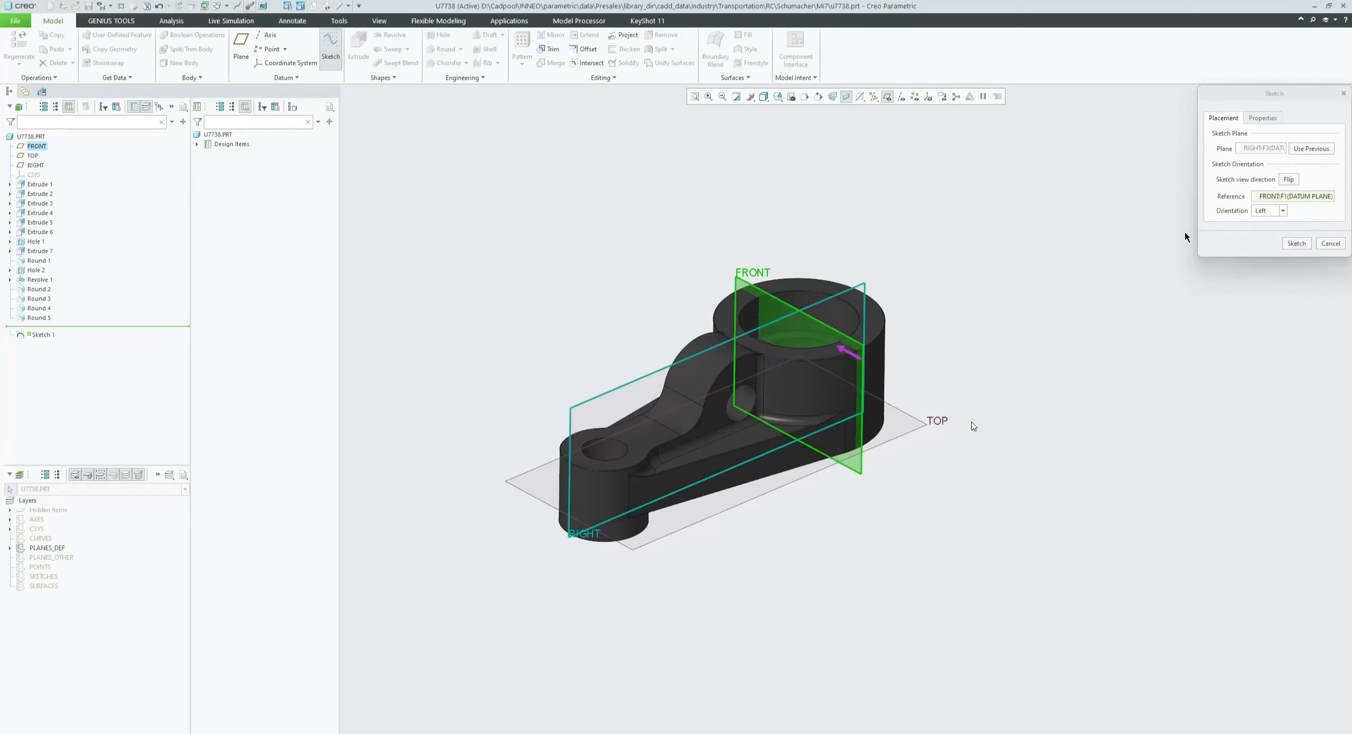
pyautogui.click(907, 432)
pyautogui.click(1265, 211)
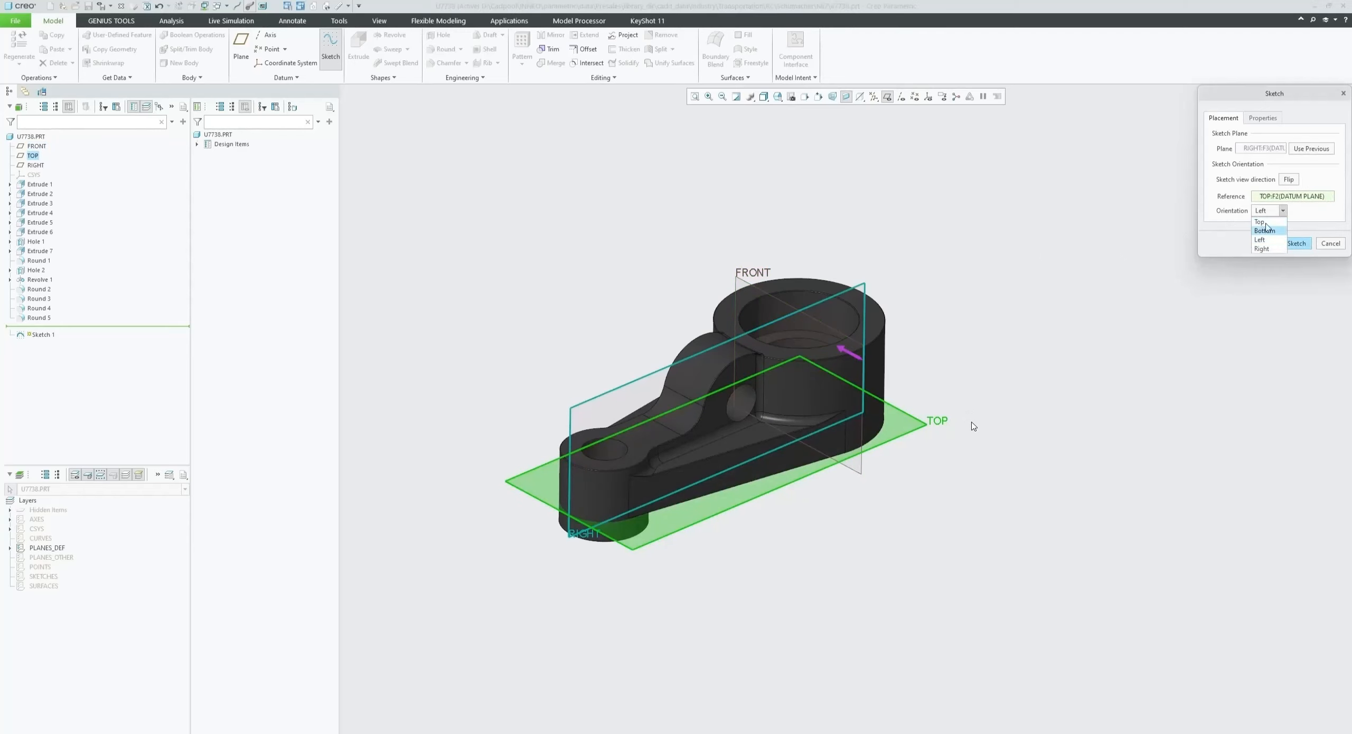
pyautogui.click(1267, 222)
pyautogui.click(1294, 243)
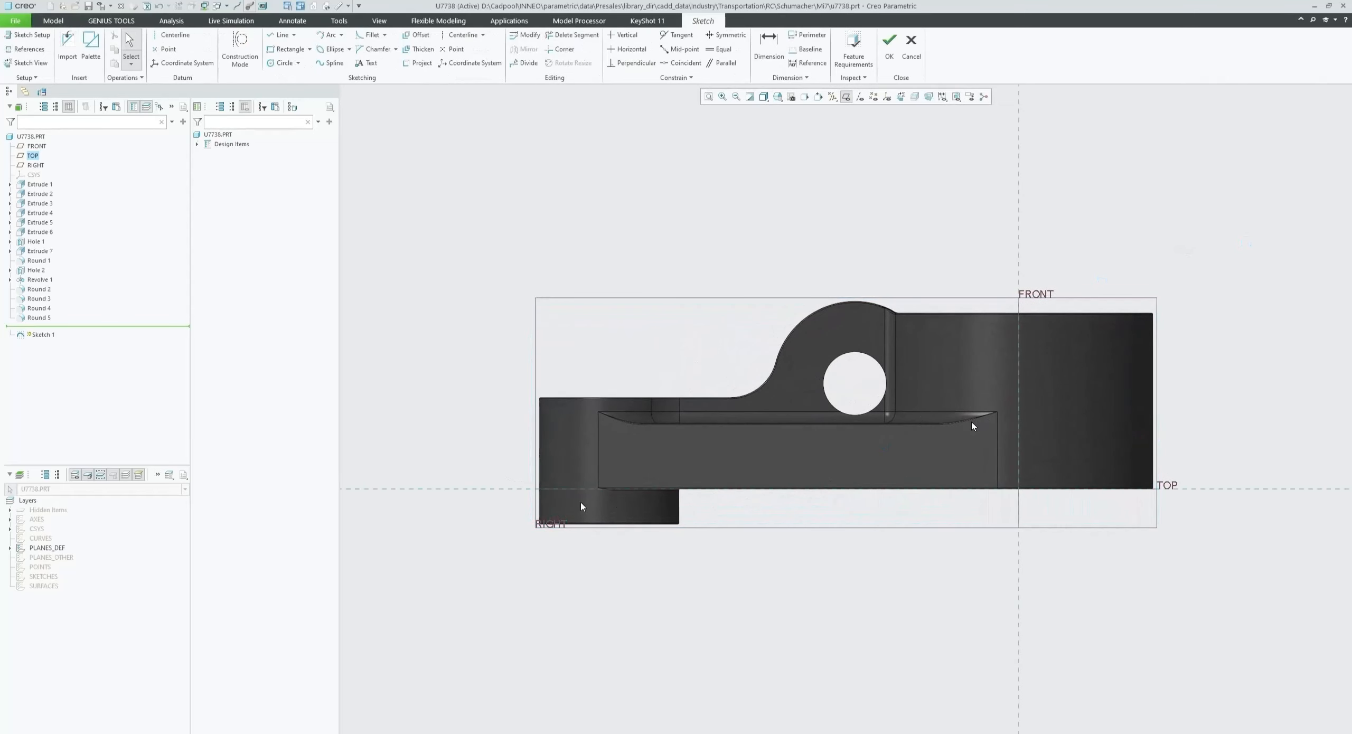
# - Try other sketch orientations and flip the view direction in the sketch setup, returning to the original settings
pyautogui.click(27, 35)
pyautogui.click(1270, 211)
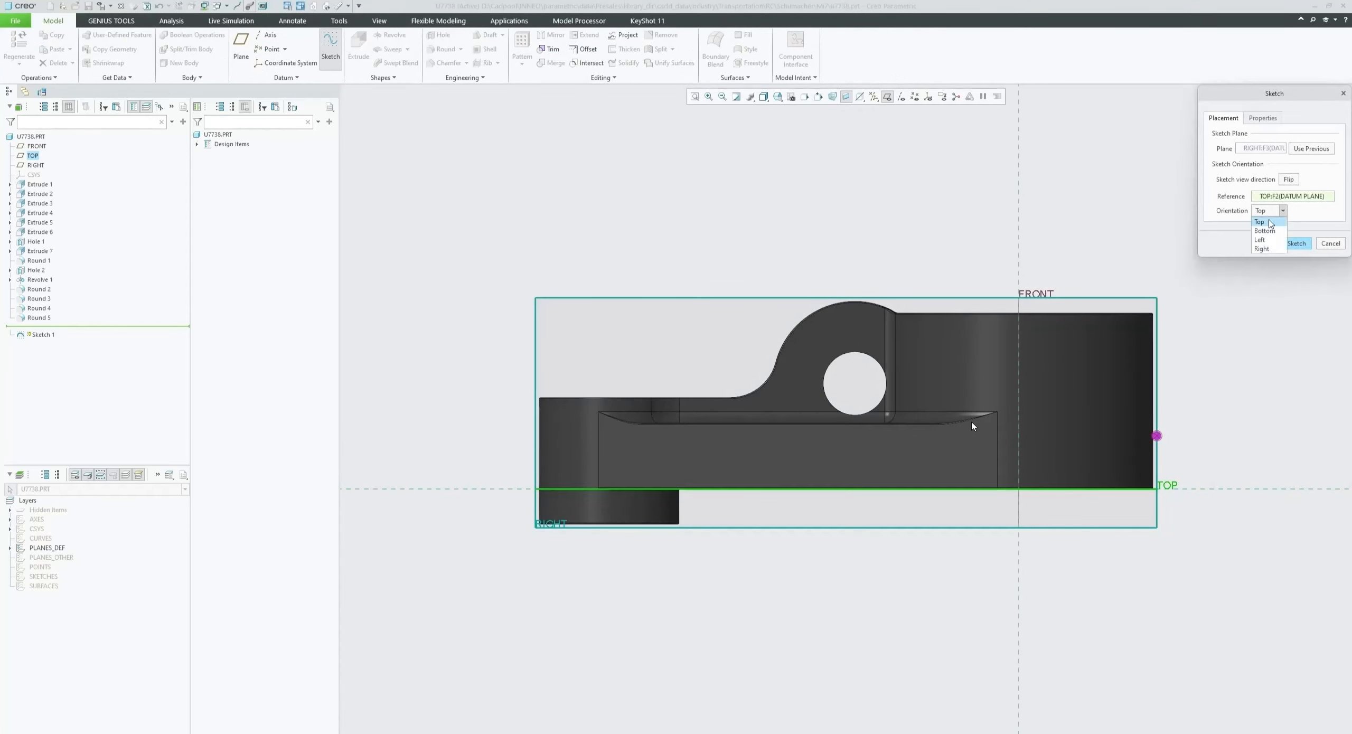
pyautogui.click(1265, 241)
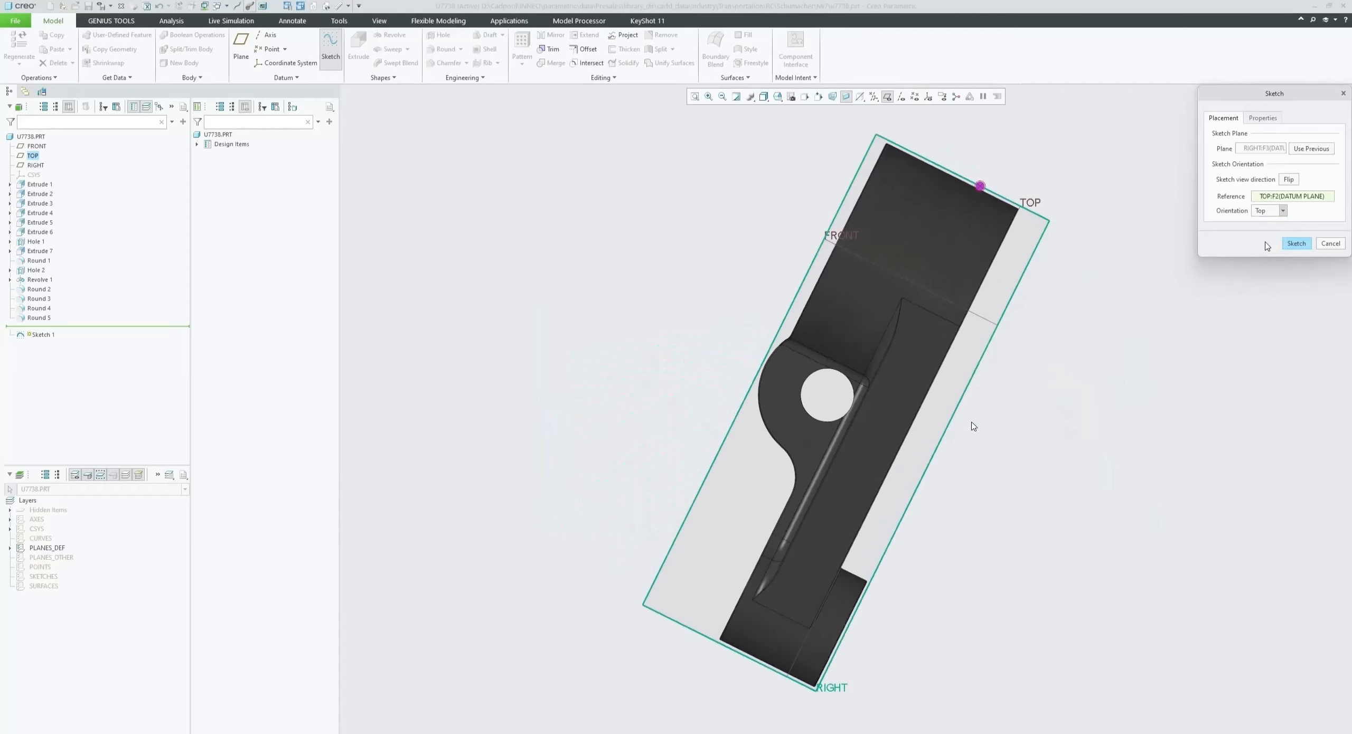
pyautogui.click(1277, 212)
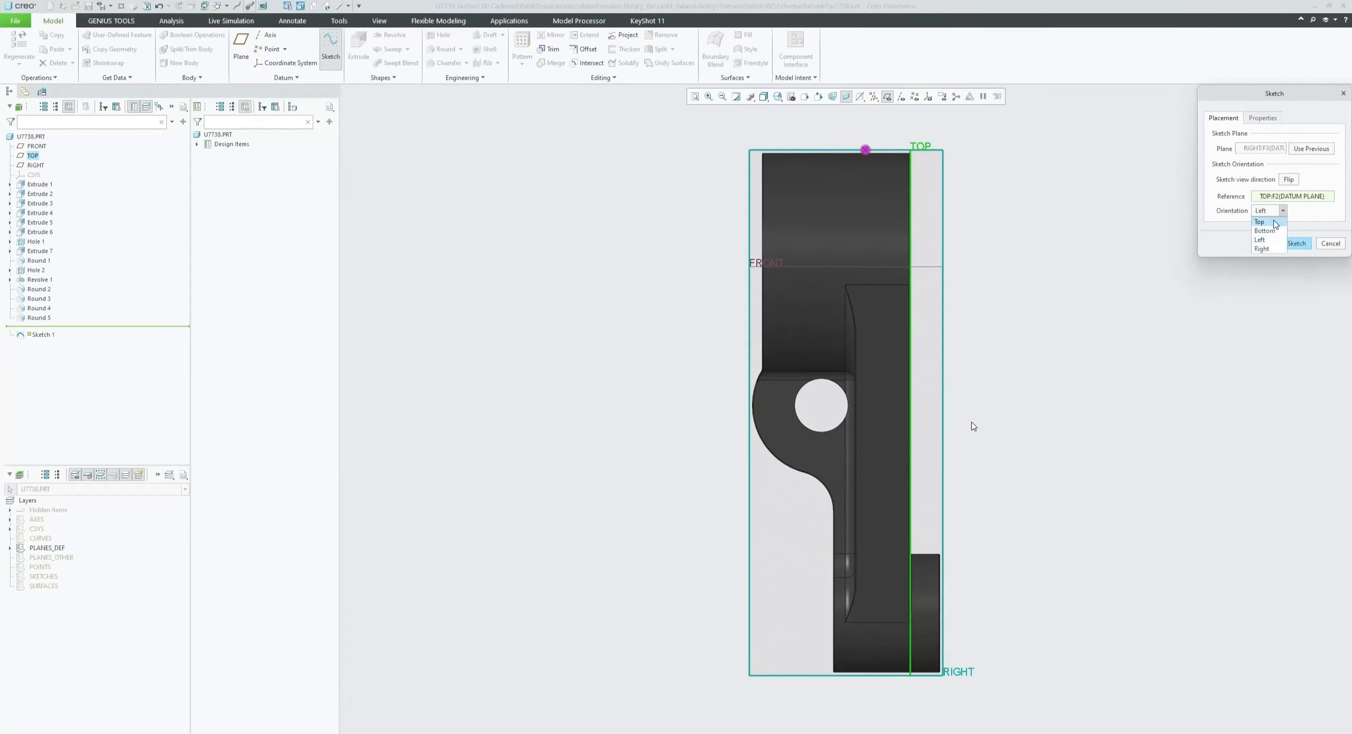
pyautogui.click(1267, 219)
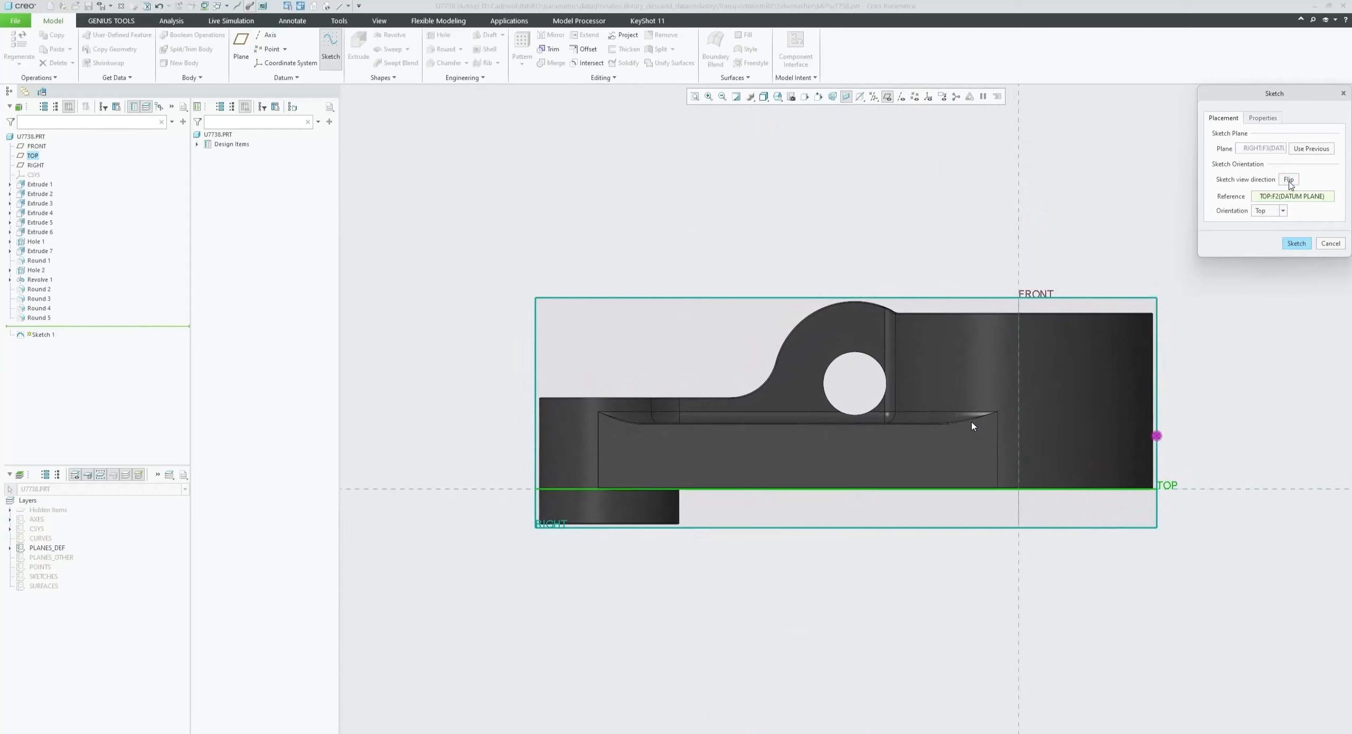
pyautogui.click(1289, 182)
pyautogui.click(1289, 181)
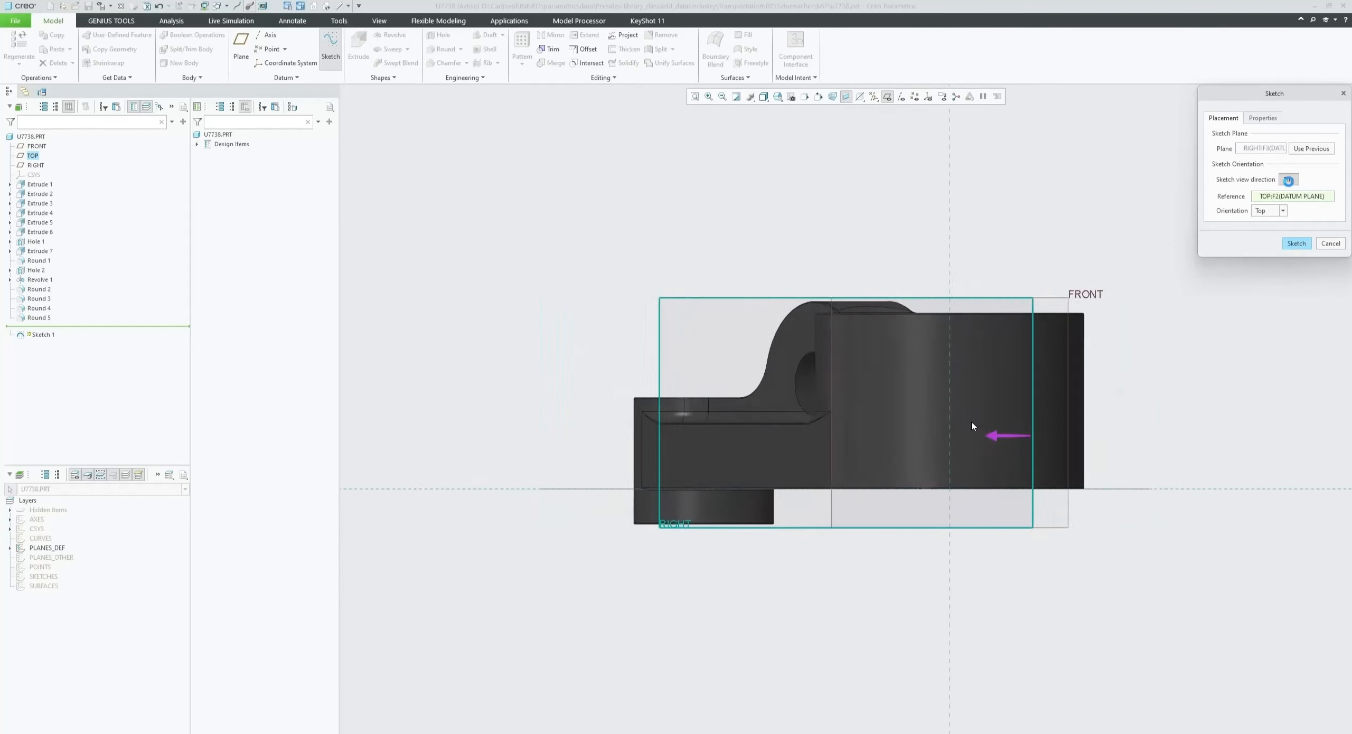
pyautogui.click(1297, 243)
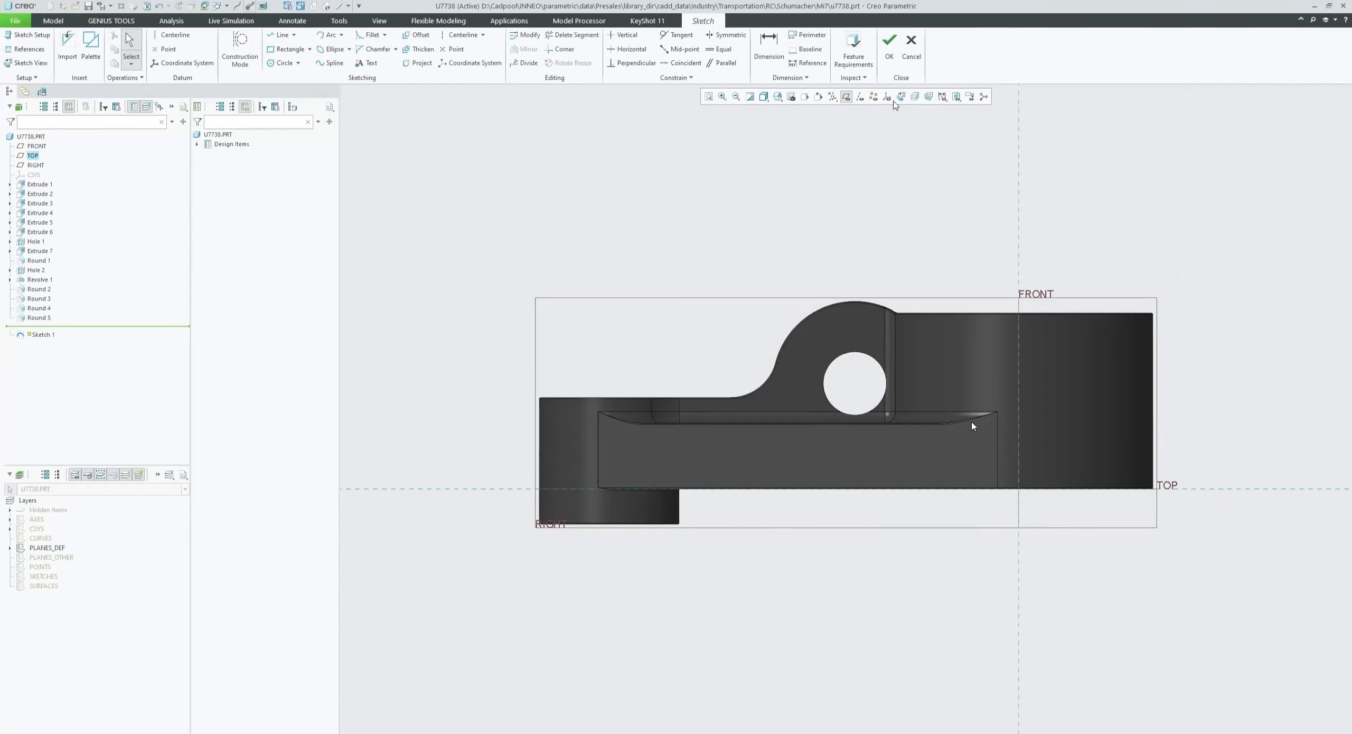
# - Discard the sketch without saving and start a new sketch directly on the RIGHT datum plane
pyautogui.click(912, 47)
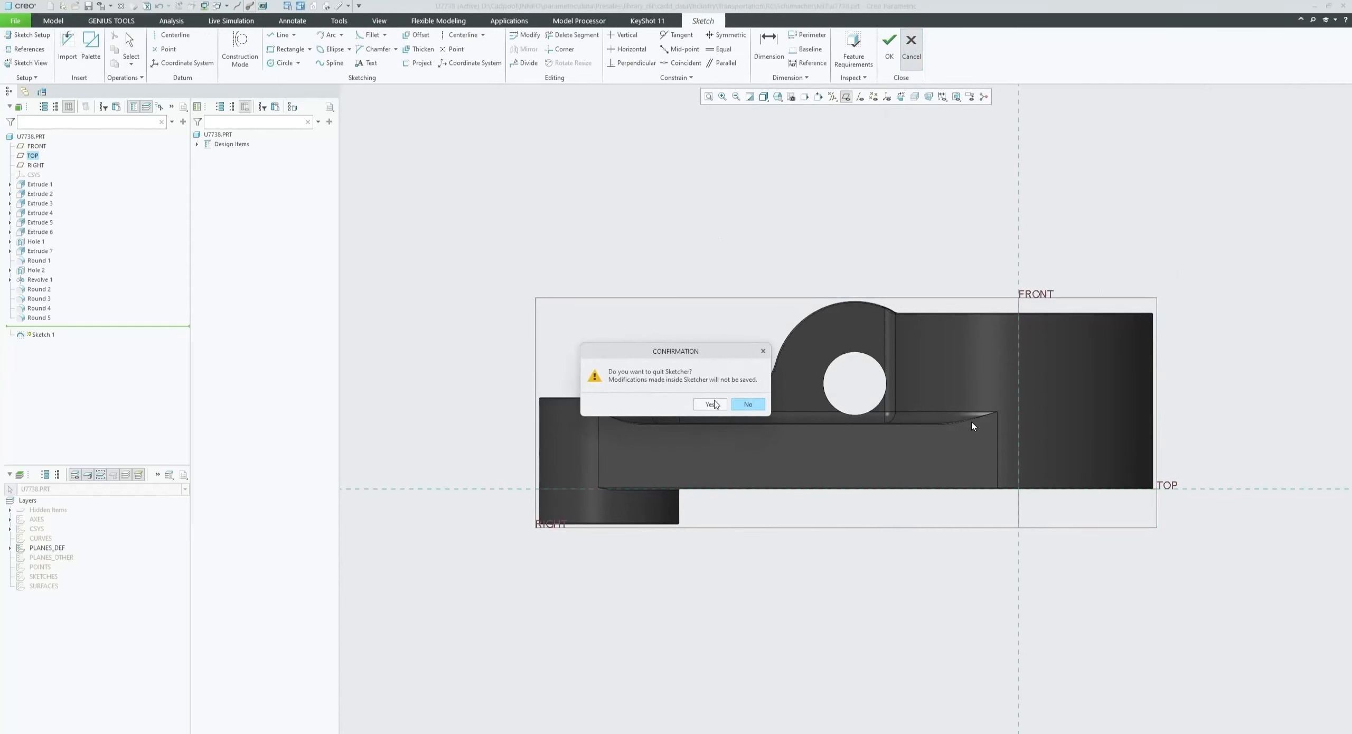
pyautogui.click(710, 404)
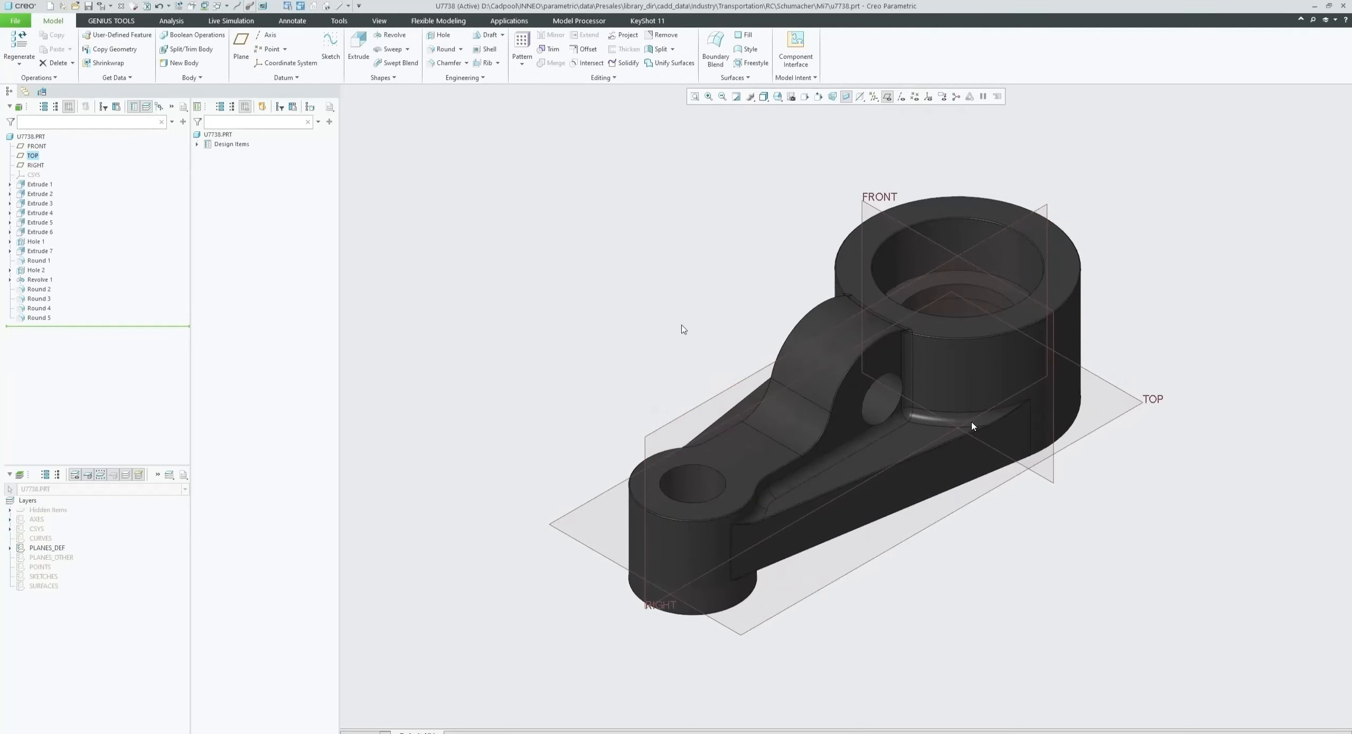
pyautogui.click(734, 385)
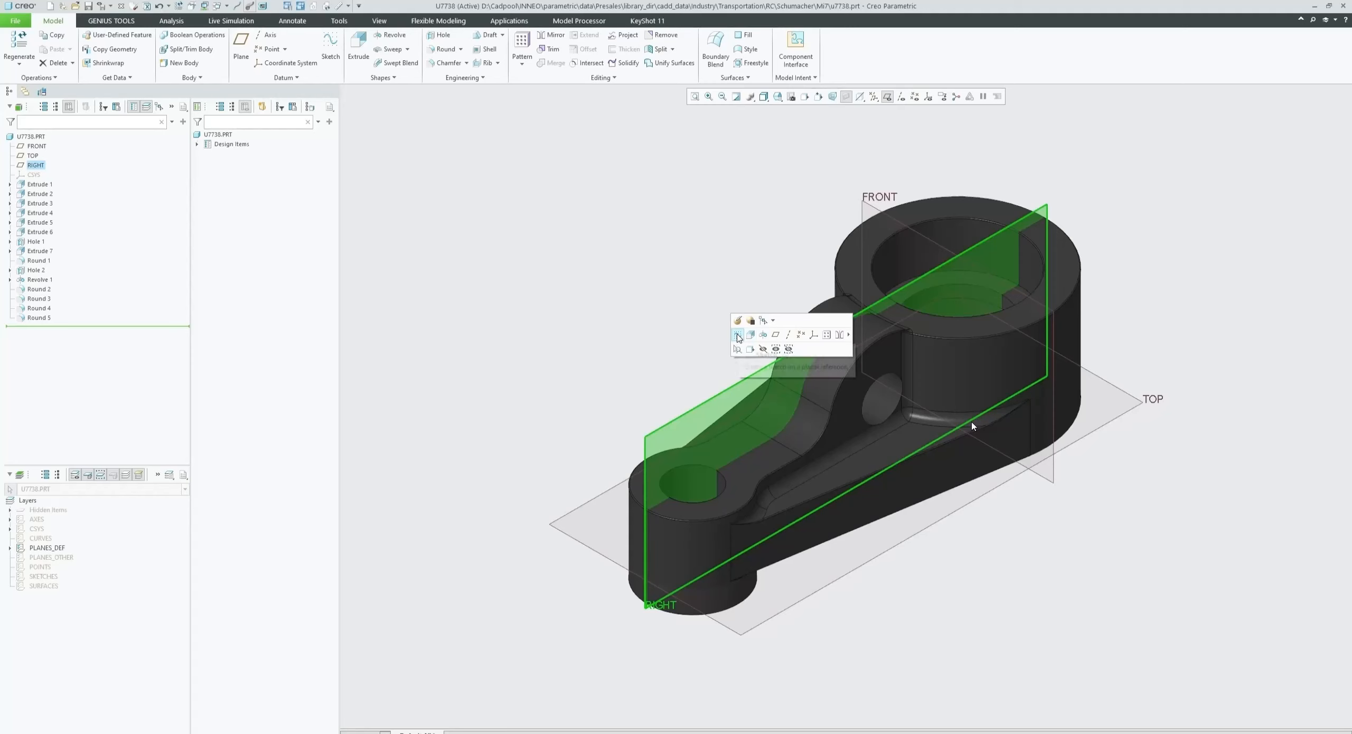
pyautogui.click(329, 48)
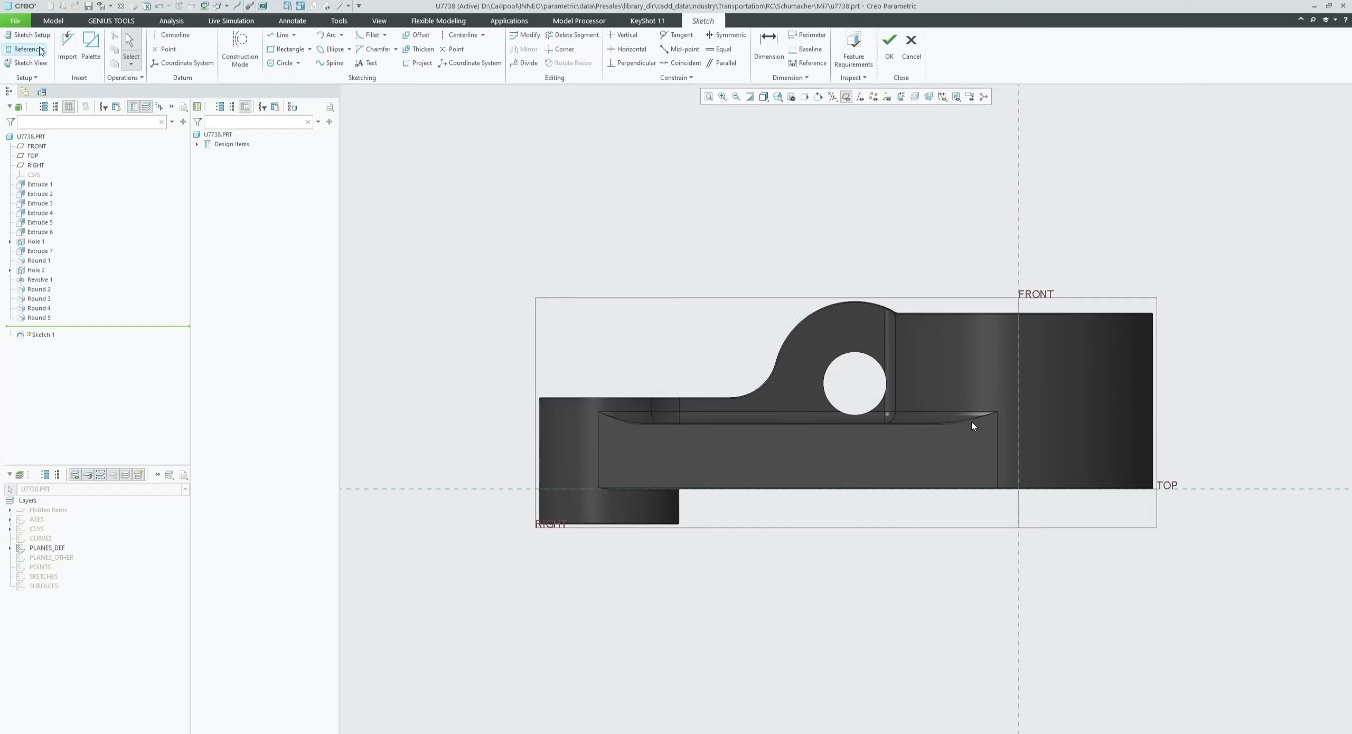
pyautogui.moveTo(514, 254); pyautogui.dragTo(547, 286, button='middle')
pyautogui.click(26, 62)
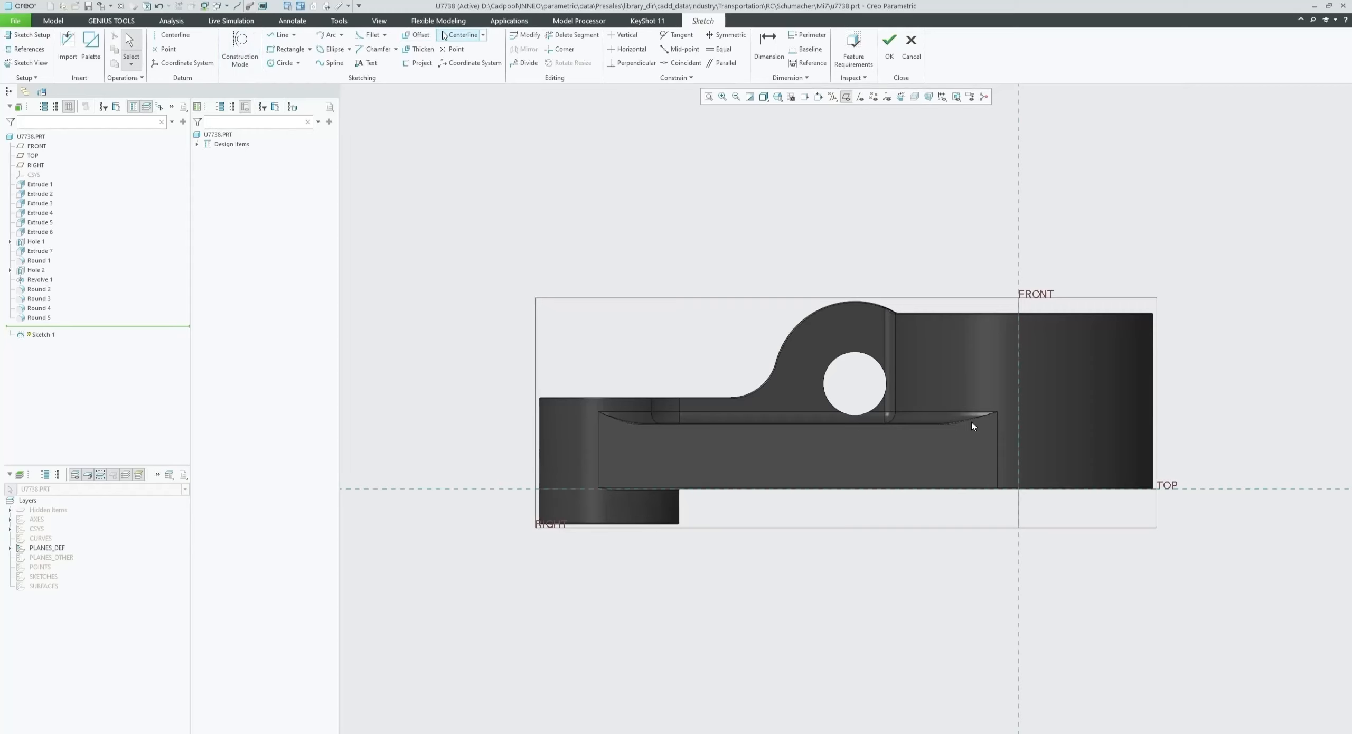
pyautogui.rightClick(432, 133)
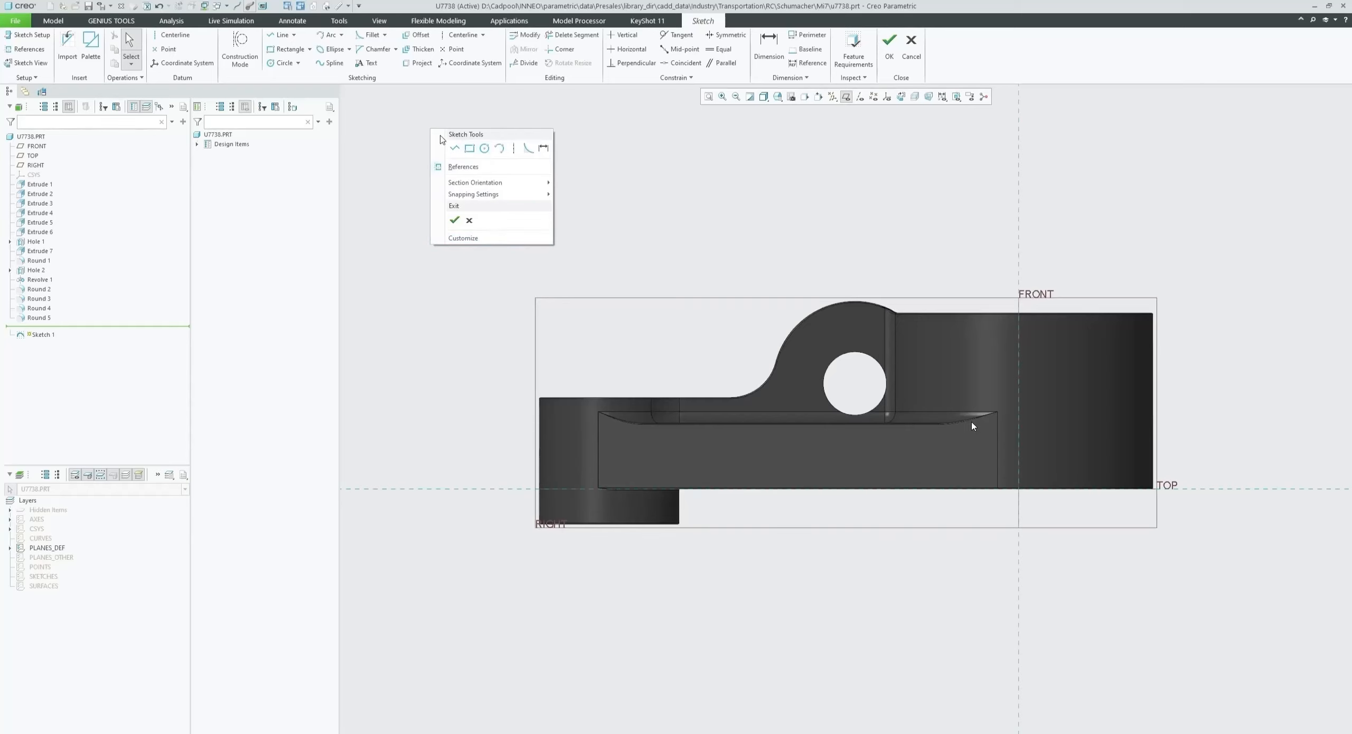
pyautogui.click(406, 125)
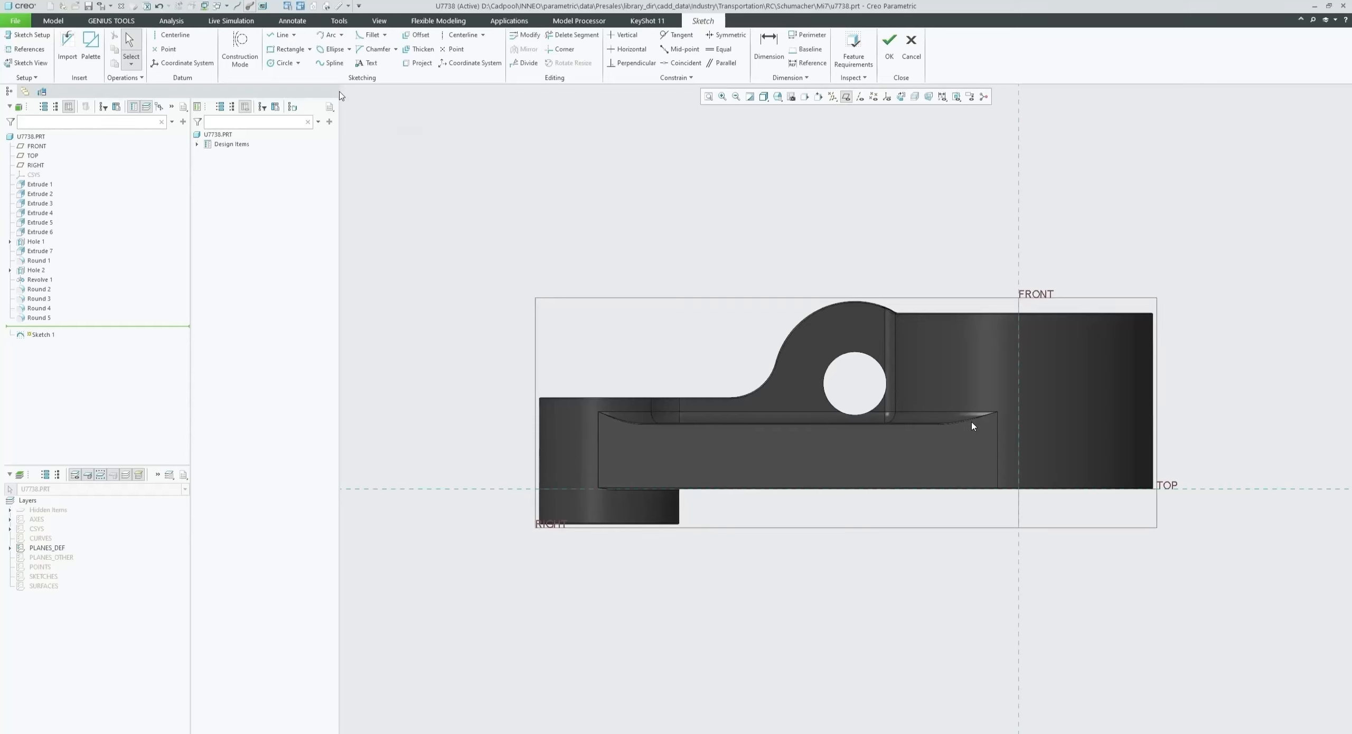
# - Draw a closed line chain tracing the part's right block, including its chamfered upper corner and lower step
pyautogui.click(294, 36)
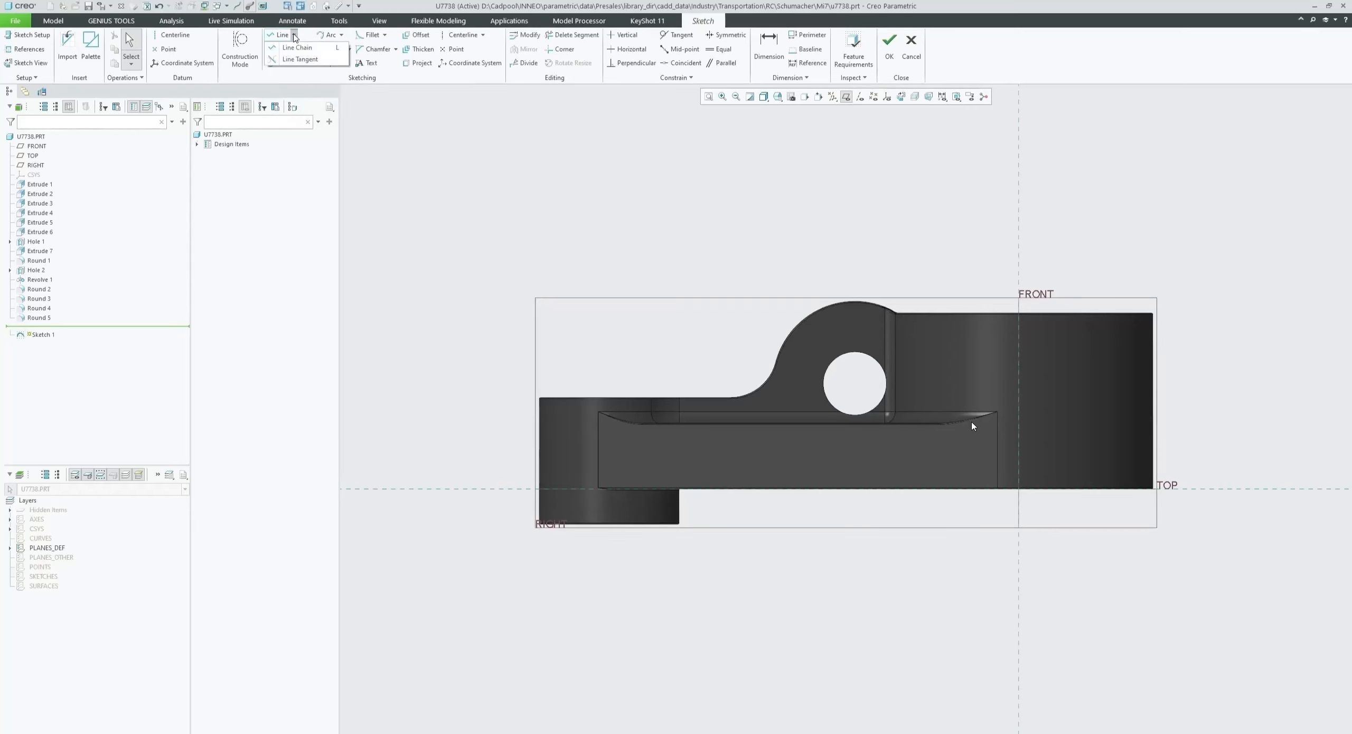
pyautogui.click(294, 35)
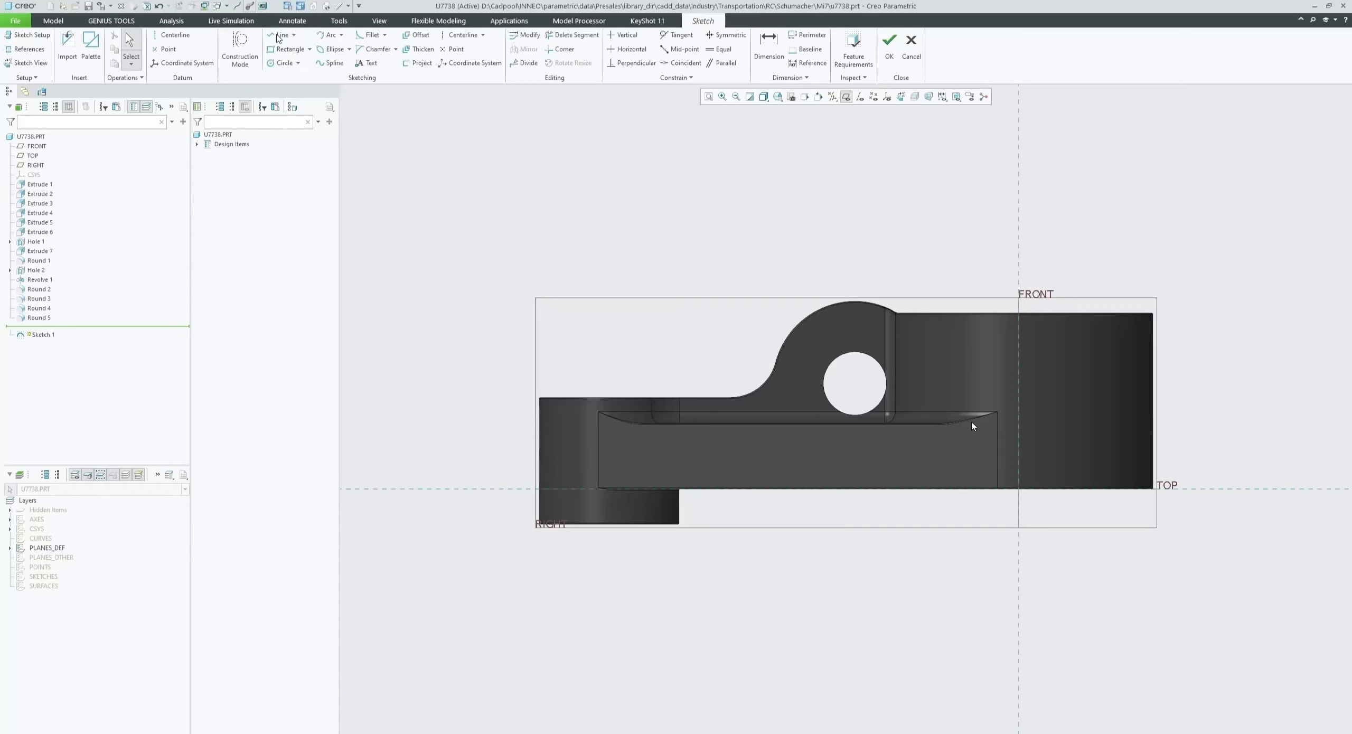
pyautogui.click(278, 35)
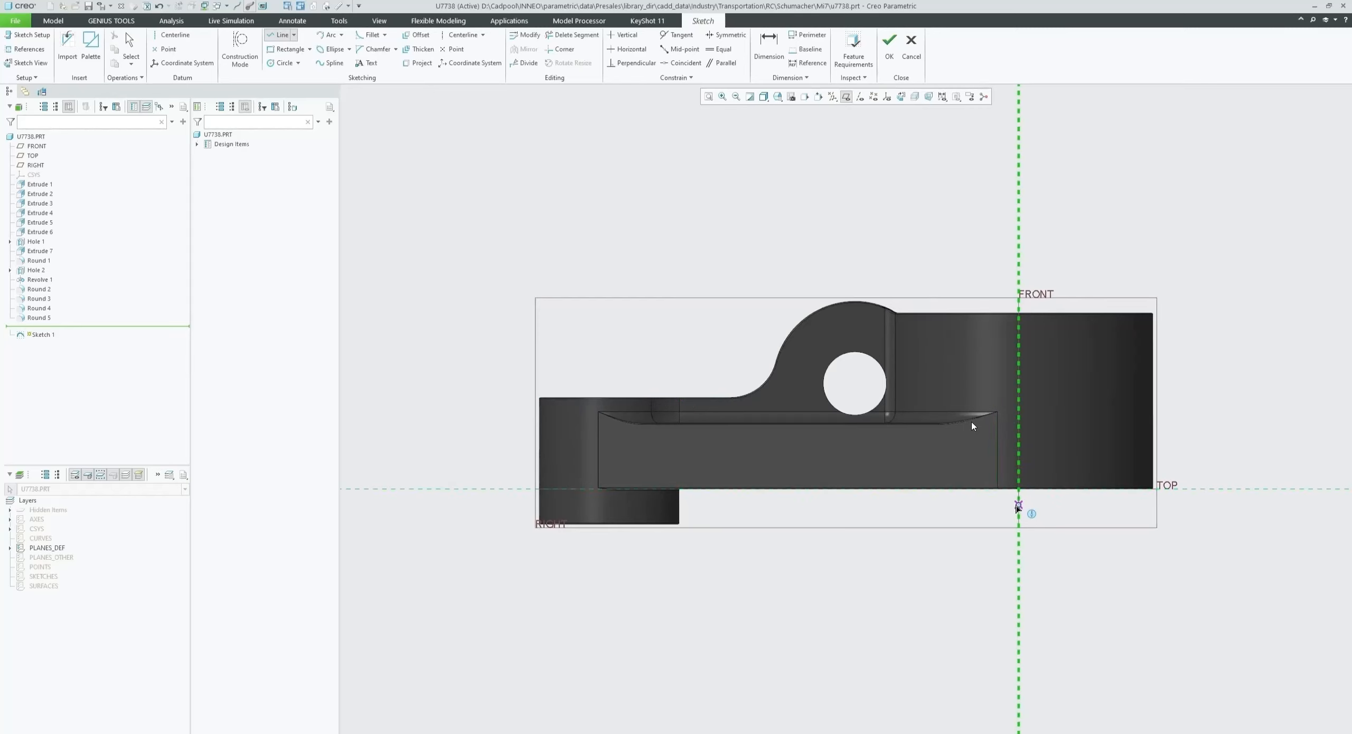
pyautogui.click(1019, 490)
pyautogui.click(1123, 490)
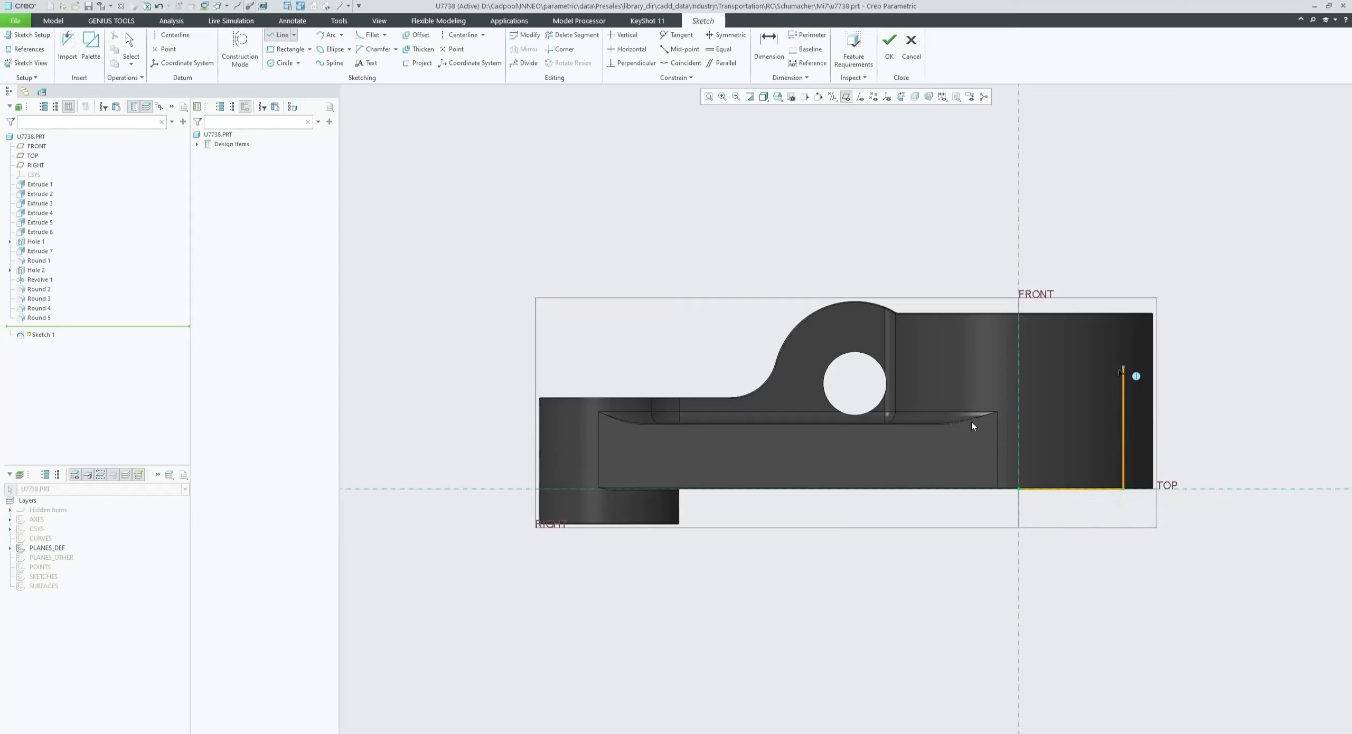
pyautogui.click(1124, 395)
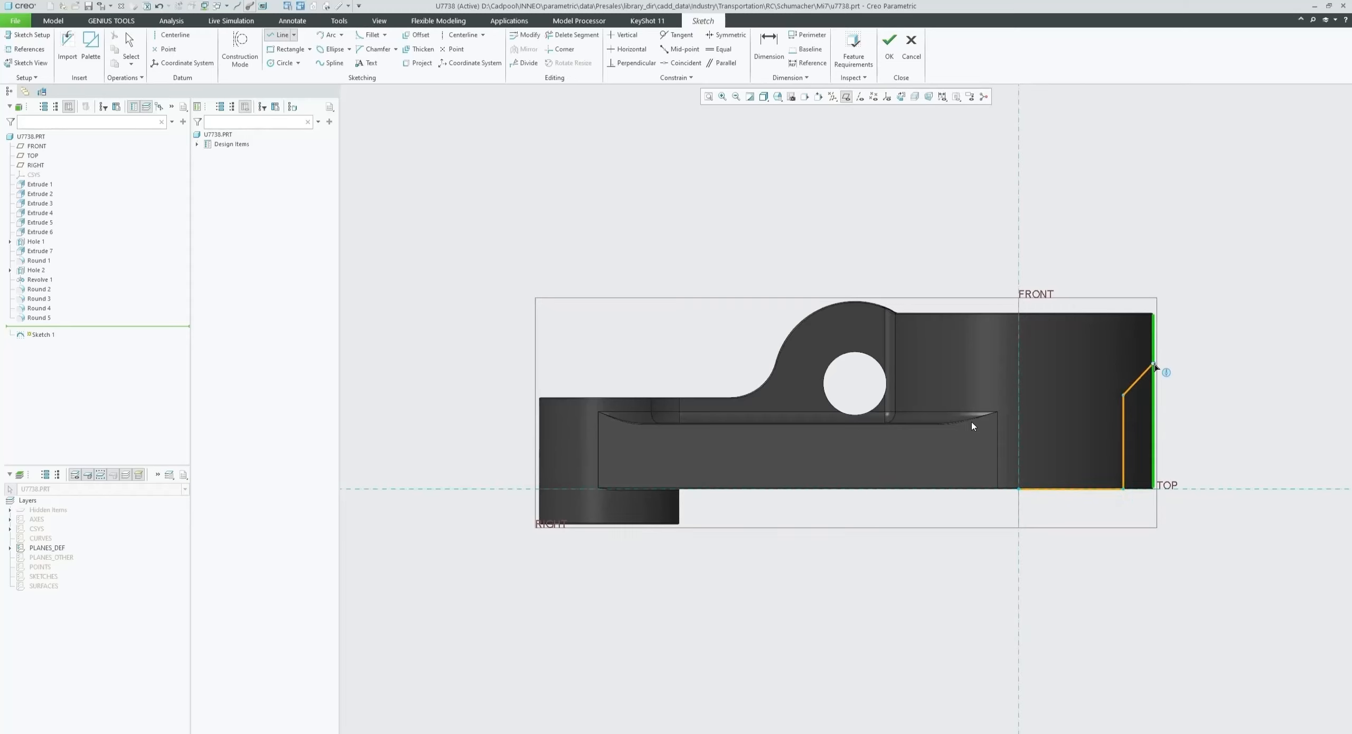
pyautogui.click(1154, 363)
pyautogui.click(1154, 315)
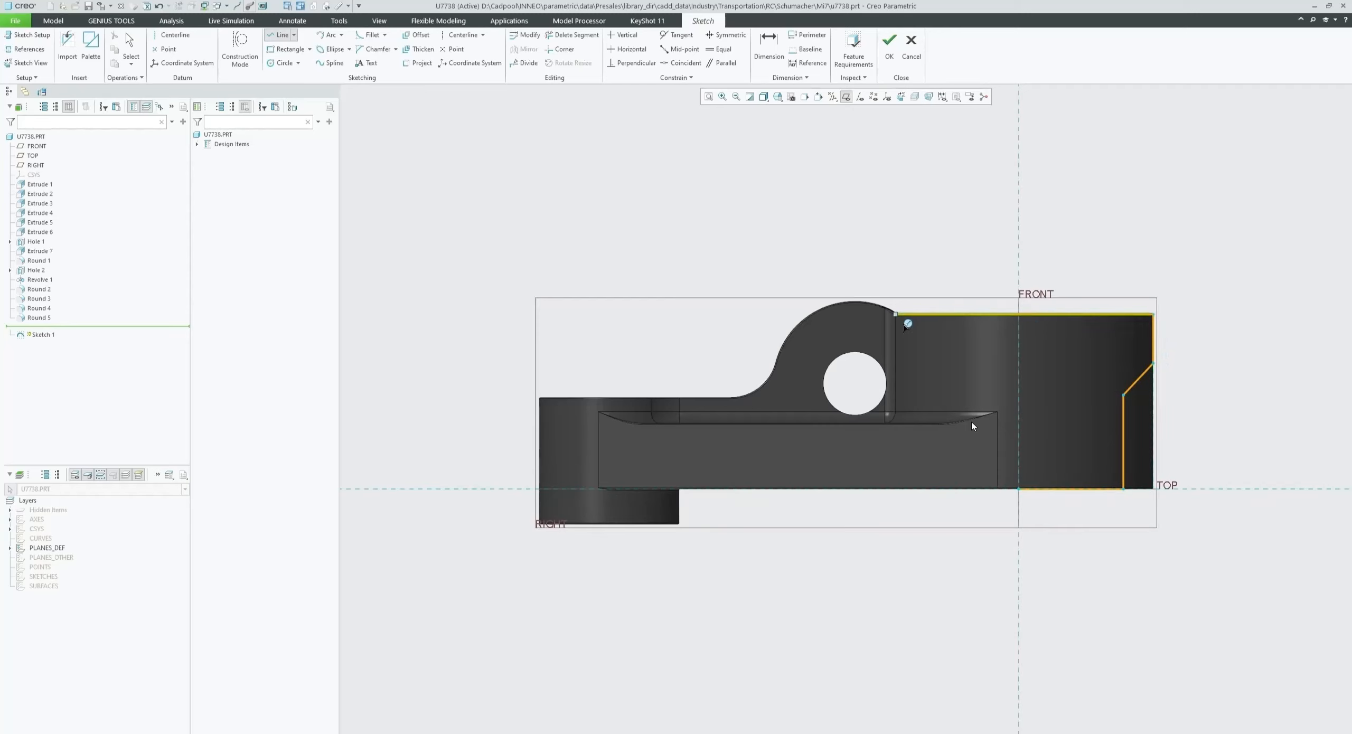
pyautogui.click(896, 315)
pyautogui.click(895, 411)
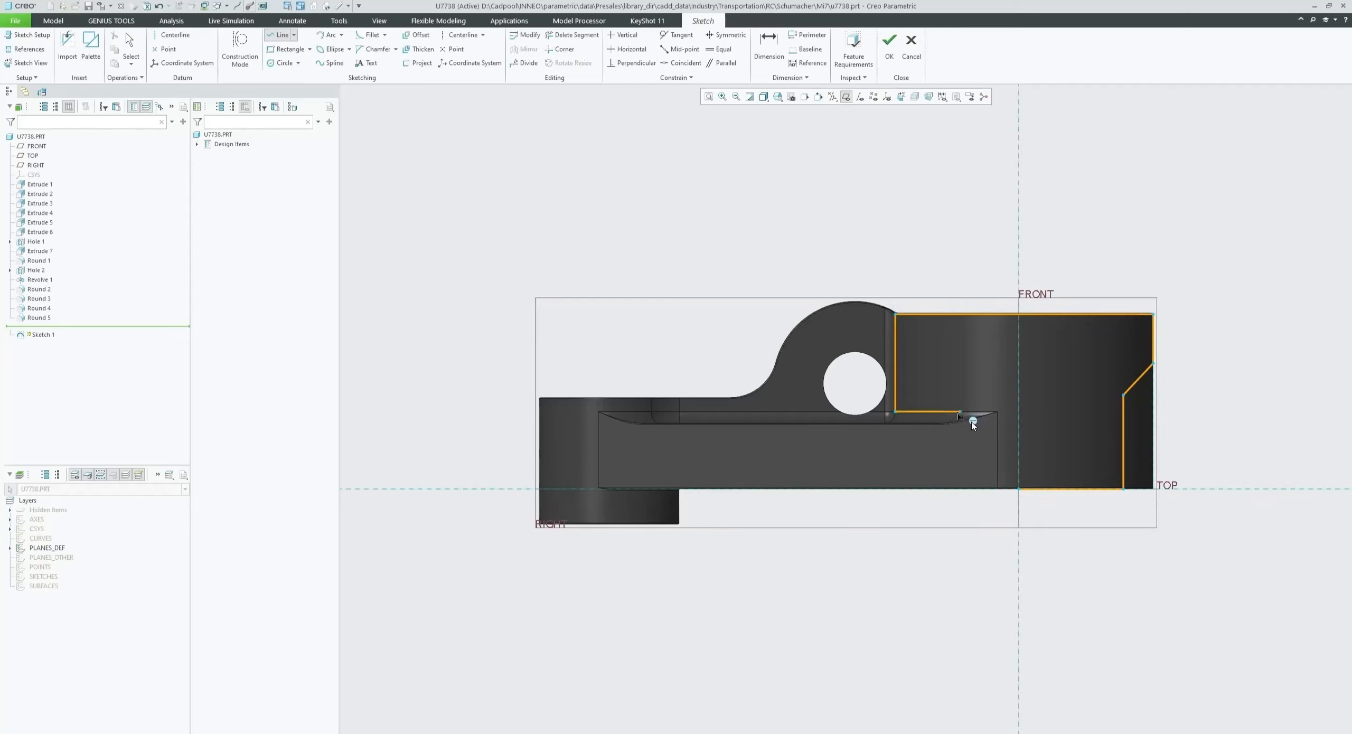
pyautogui.click(998, 412)
pyautogui.click(998, 489)
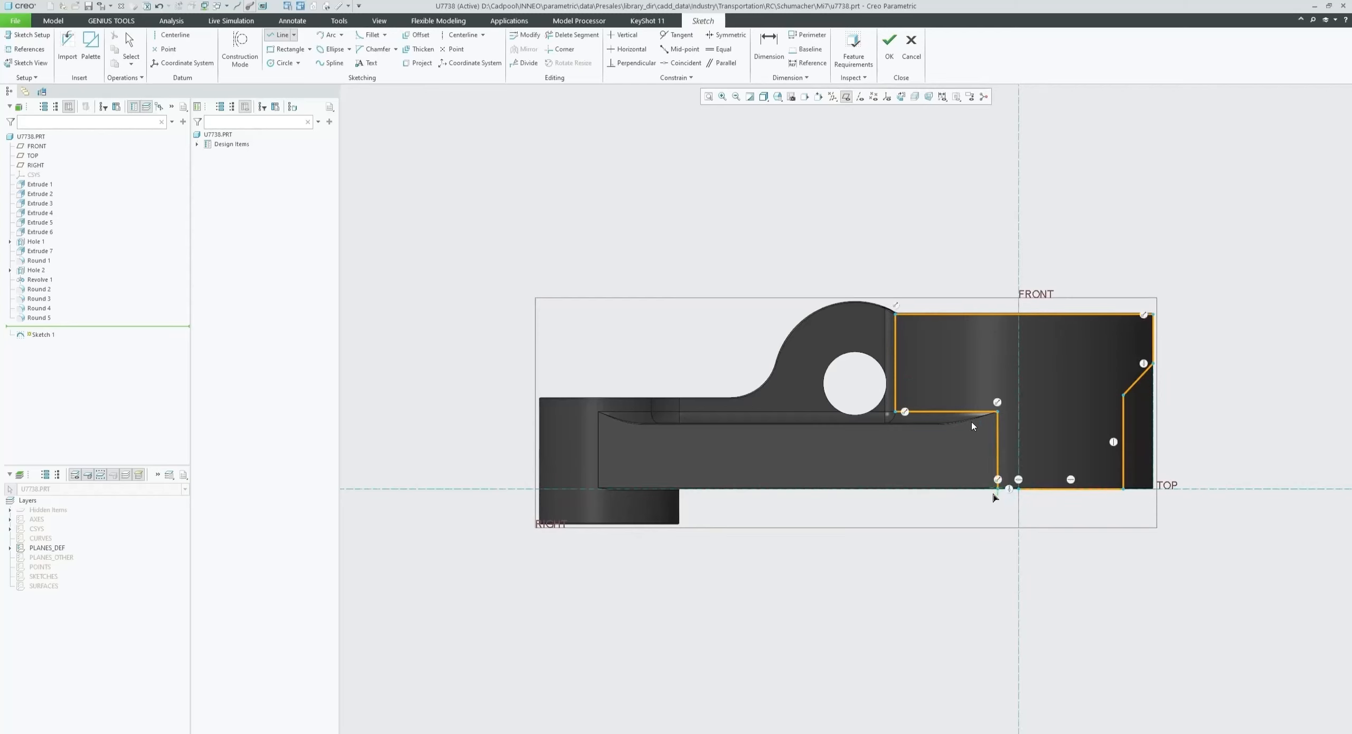
pyautogui.click(1018, 488)
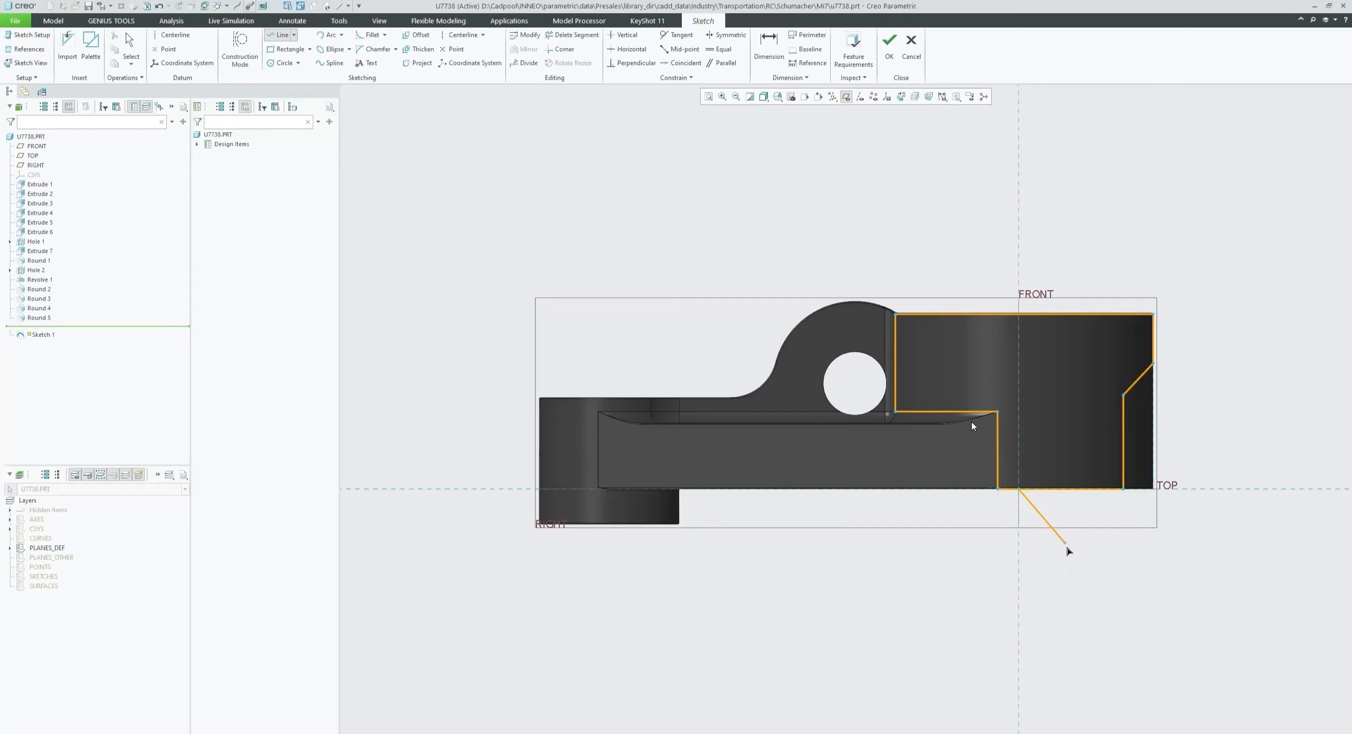
pyautogui.middleClick(1058, 554)
pyautogui.middleClick(1054, 562)
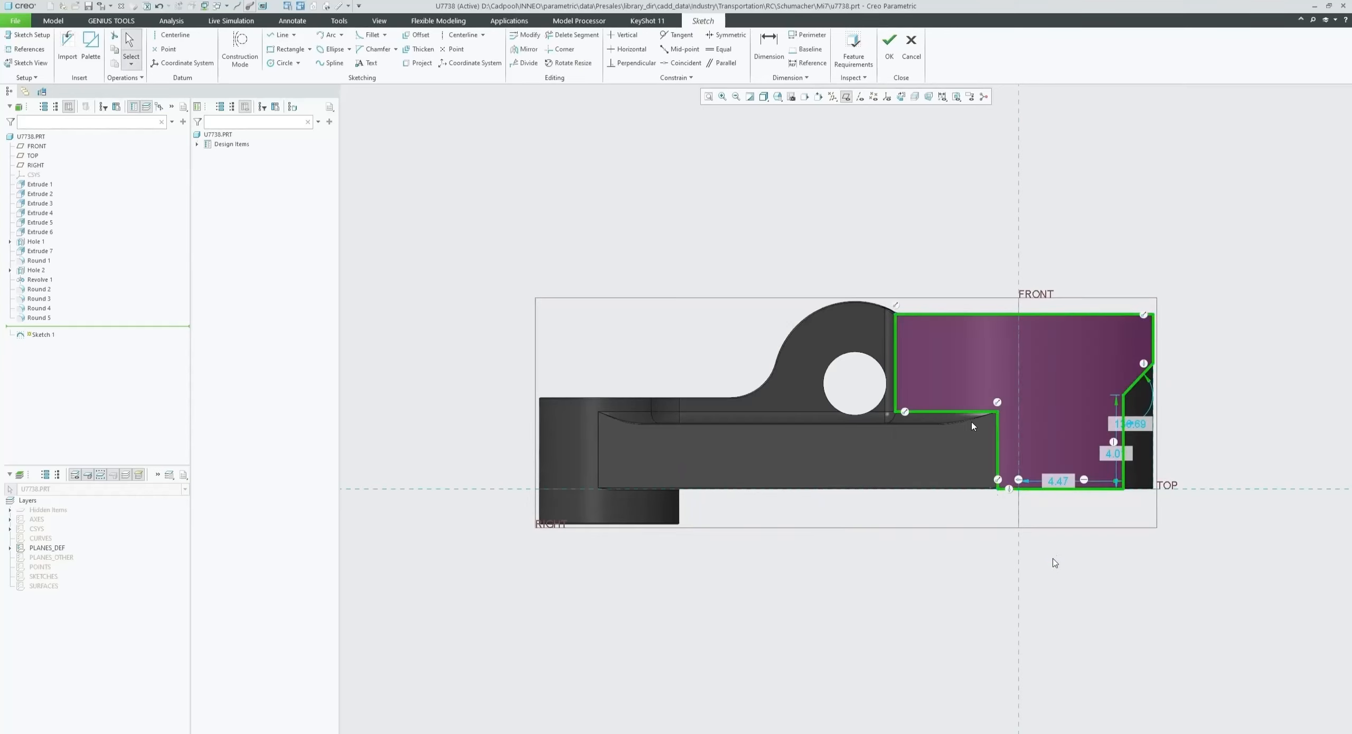
# - Move the 4.47 and 4.01 dimensions of the profile away from the geometry
pyautogui.moveTo(1059, 481); pyautogui.dragTo(1064, 520)
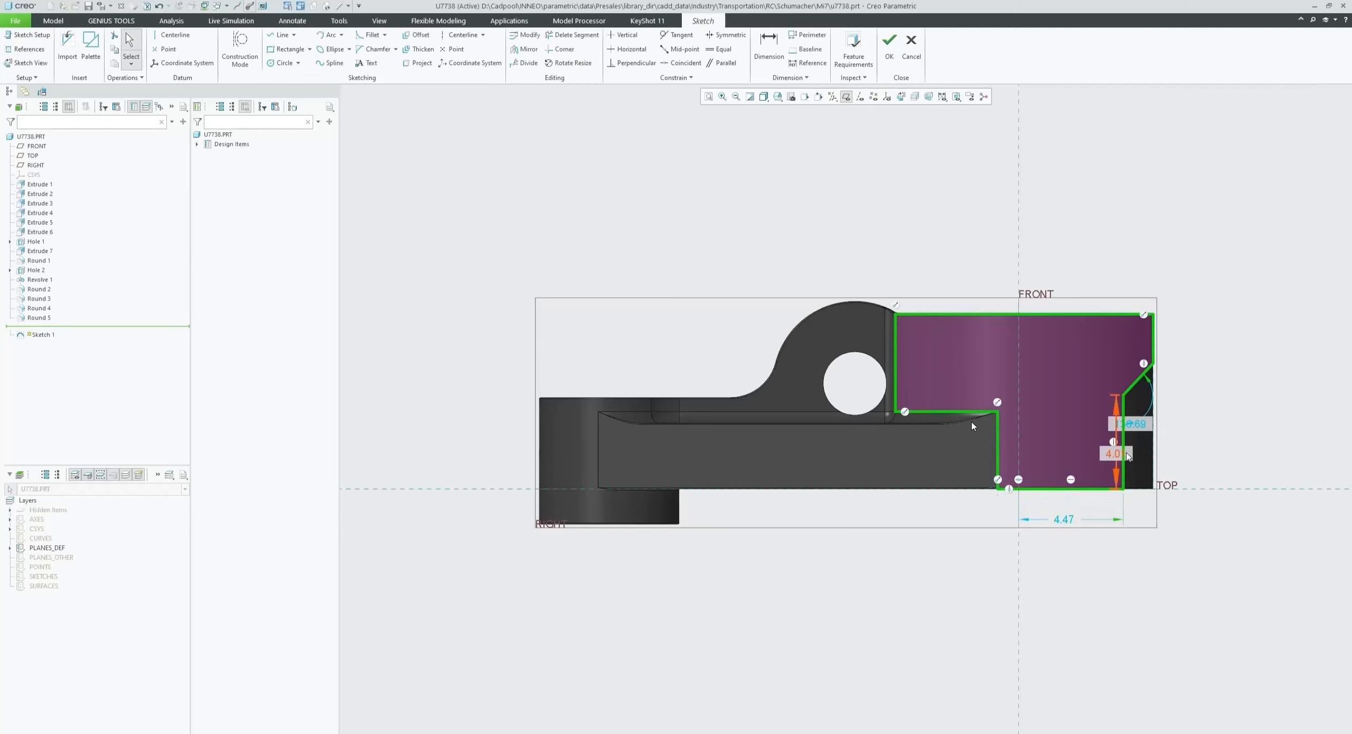
pyautogui.moveTo(1115, 453); pyautogui.dragTo(1226, 455)
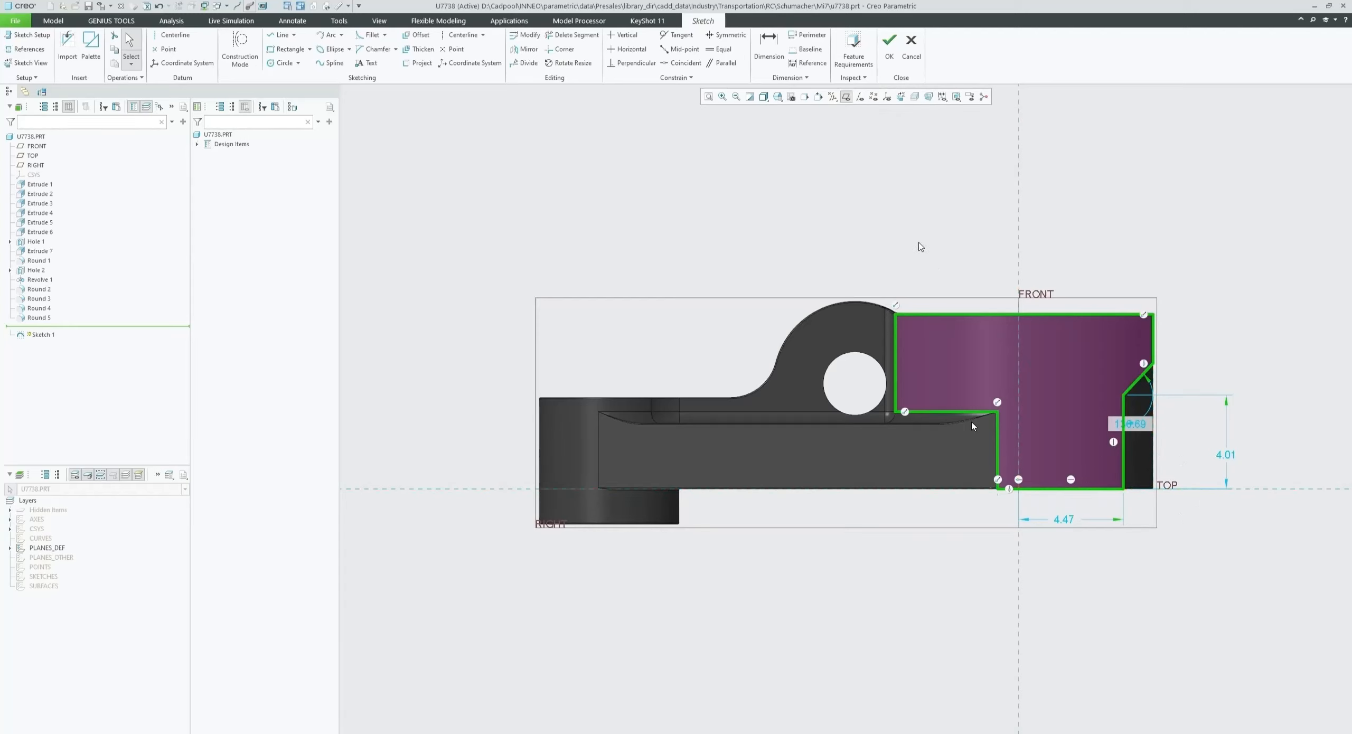
pyautogui.click(920, 247)
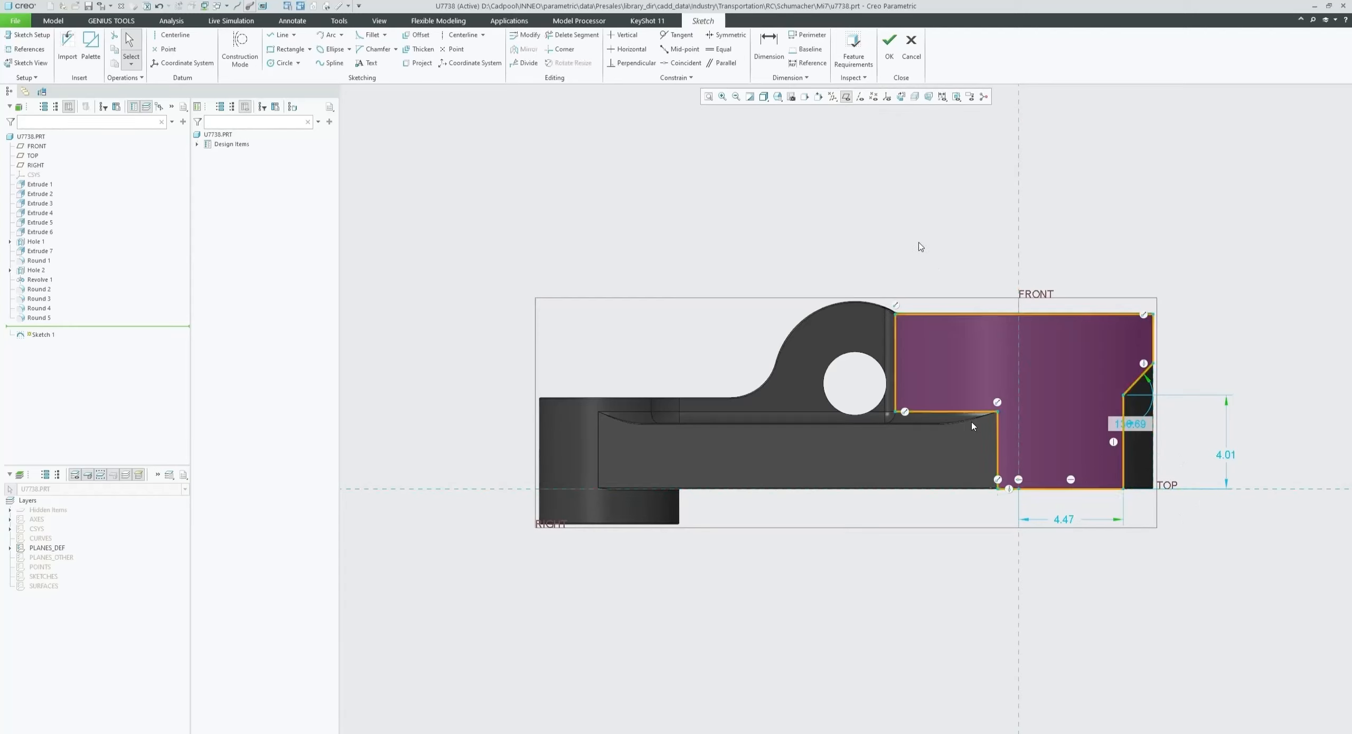
# - Toggle the sketch dimensions display off and back on
pyautogui.click(942, 96)
pyautogui.click(960, 121)
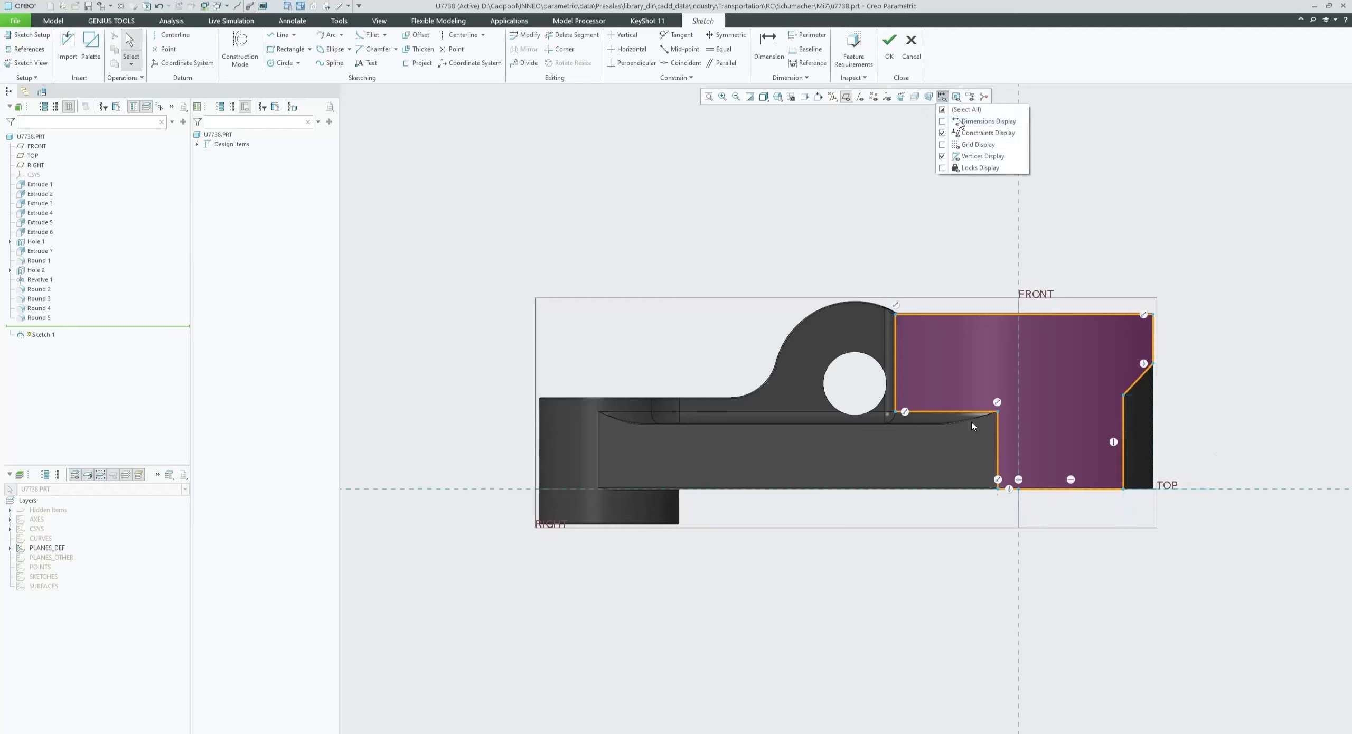
pyautogui.click(960, 122)
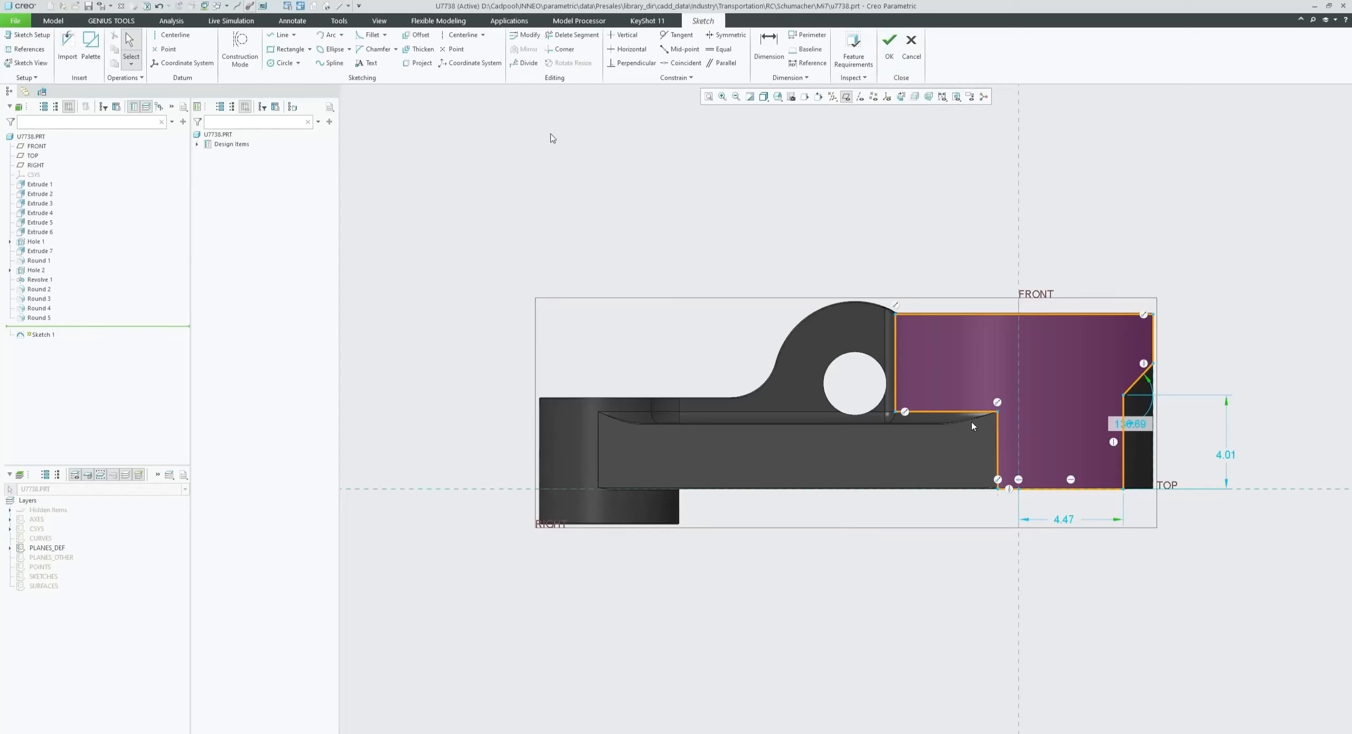
# - Draw a rectangle about 10.34 wide above the part, to the left of the FRONT plane
pyautogui.click(288, 49)
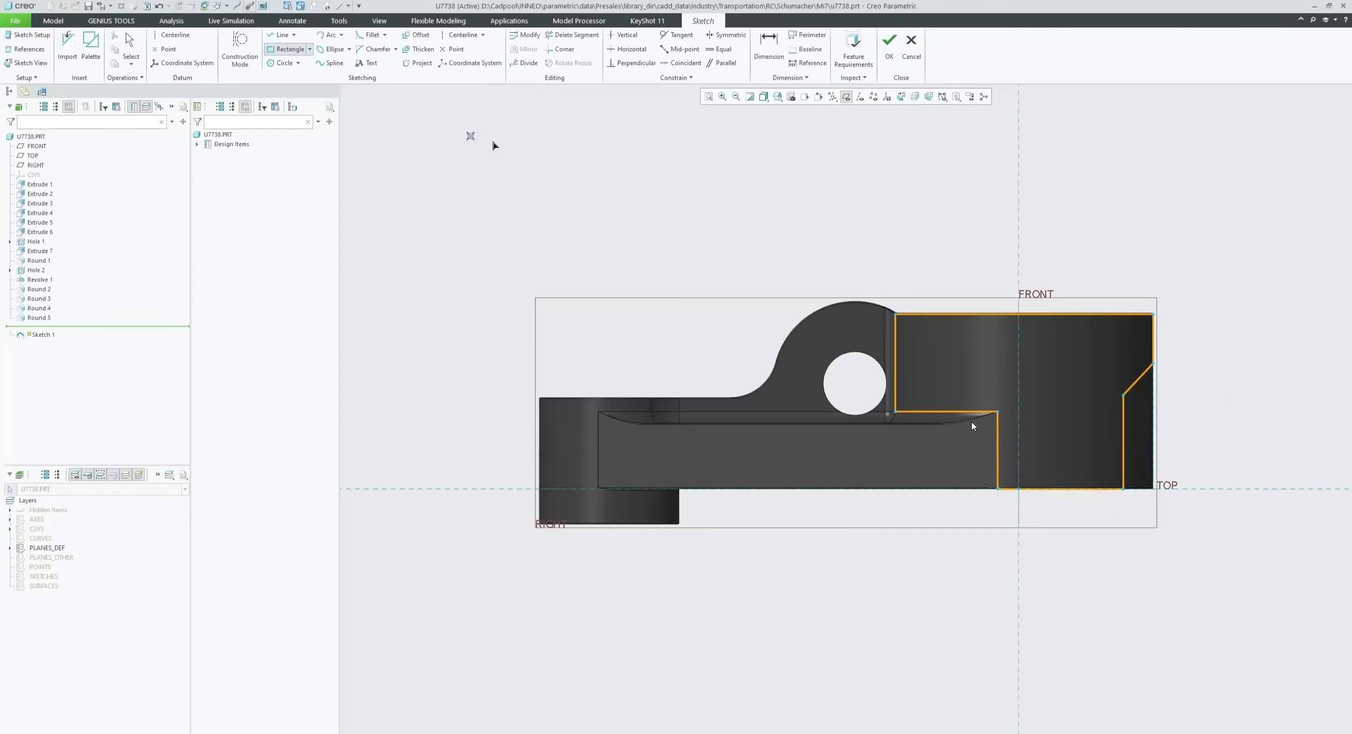
pyautogui.click(511, 153)
pyautogui.click(747, 247)
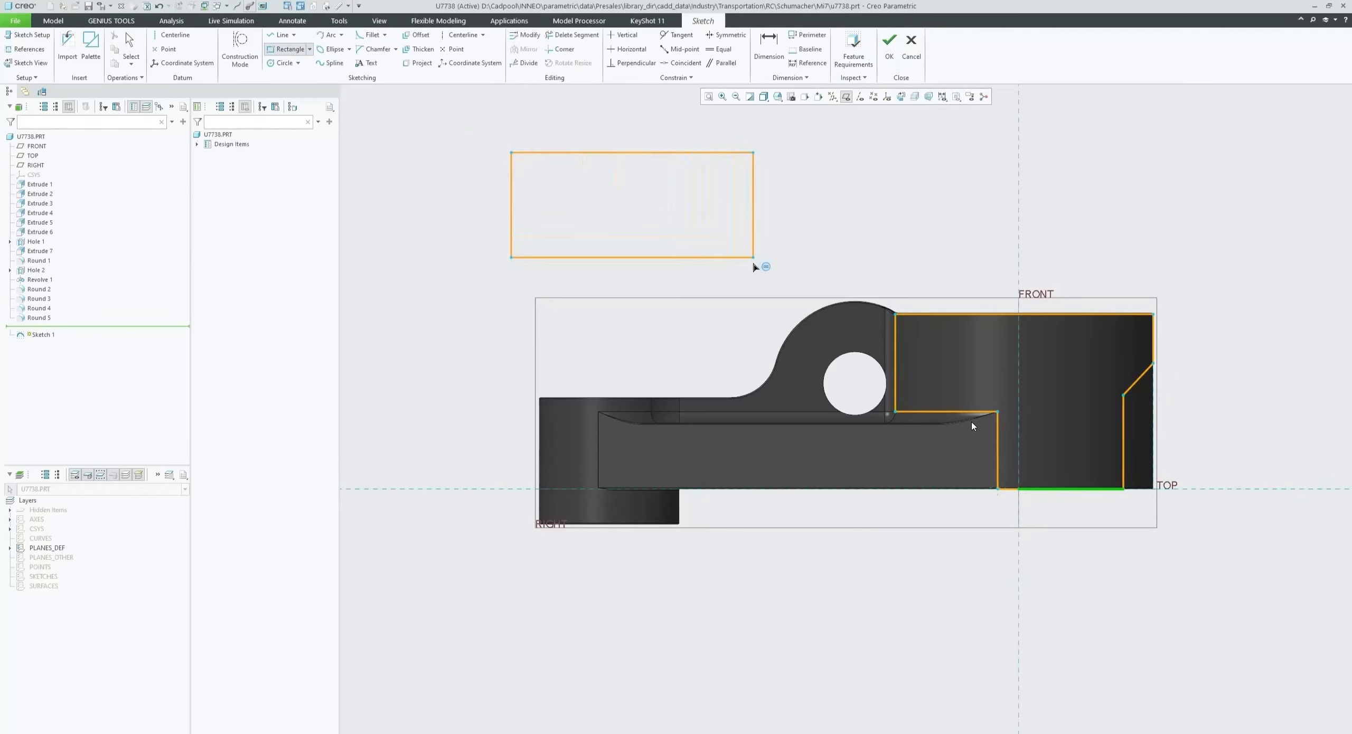
pyautogui.click(753, 257)
pyautogui.middleClick(832, 221)
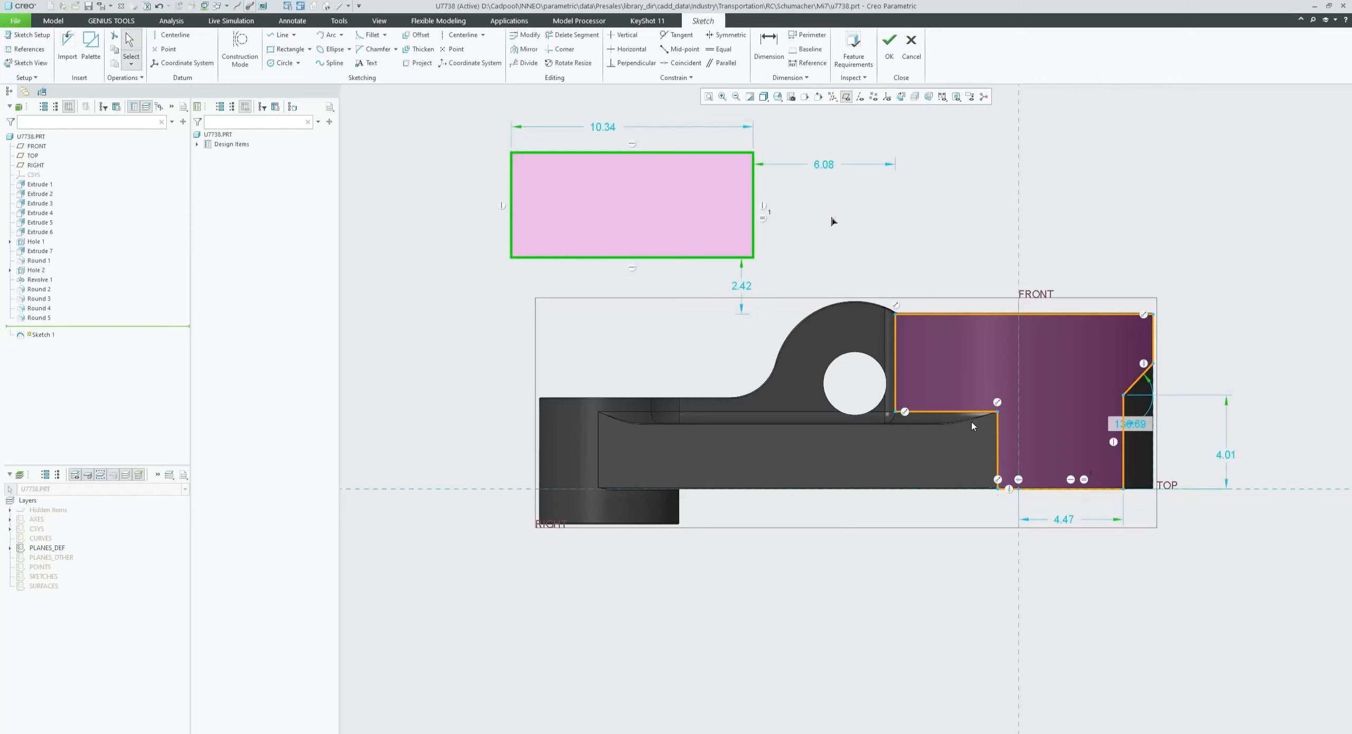
# - Apply an Equal constraint to the rectangle's right and bottom edges, then undo it
pyautogui.click(833, 221)
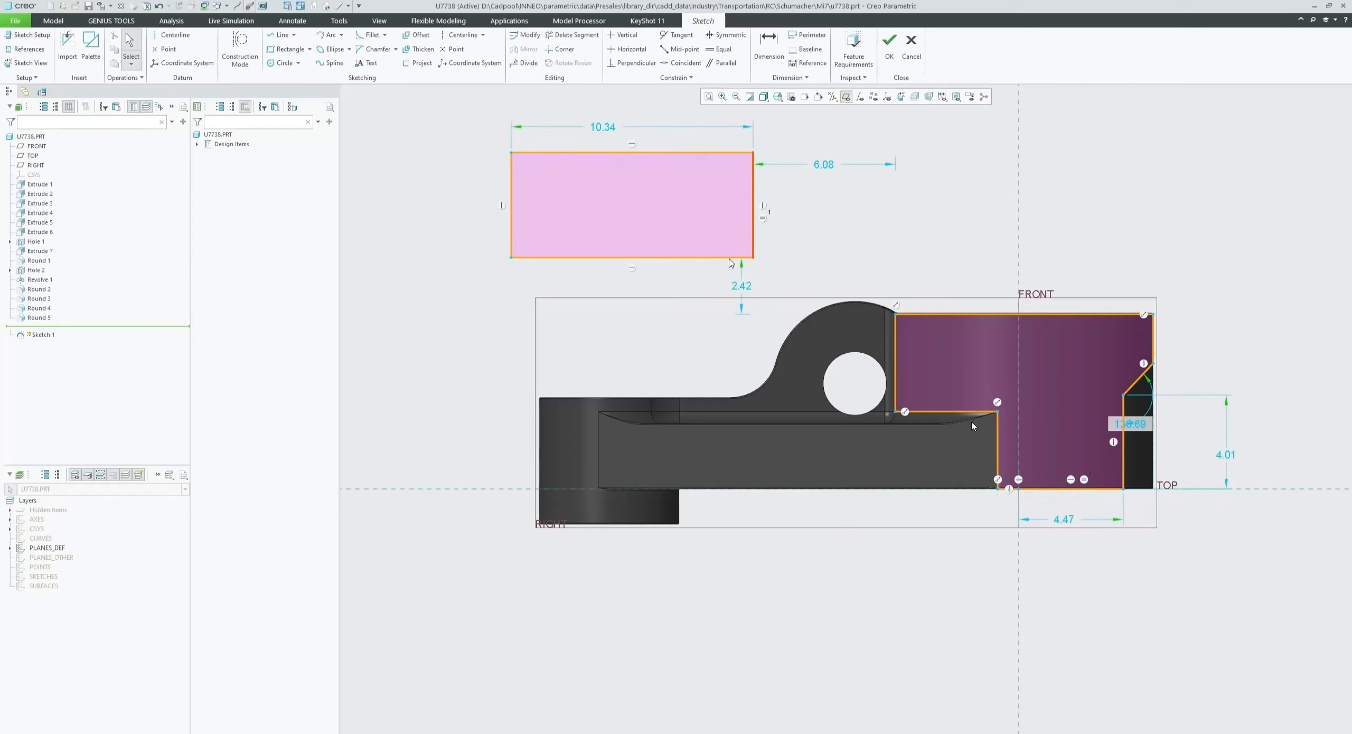
pyautogui.click(720, 48)
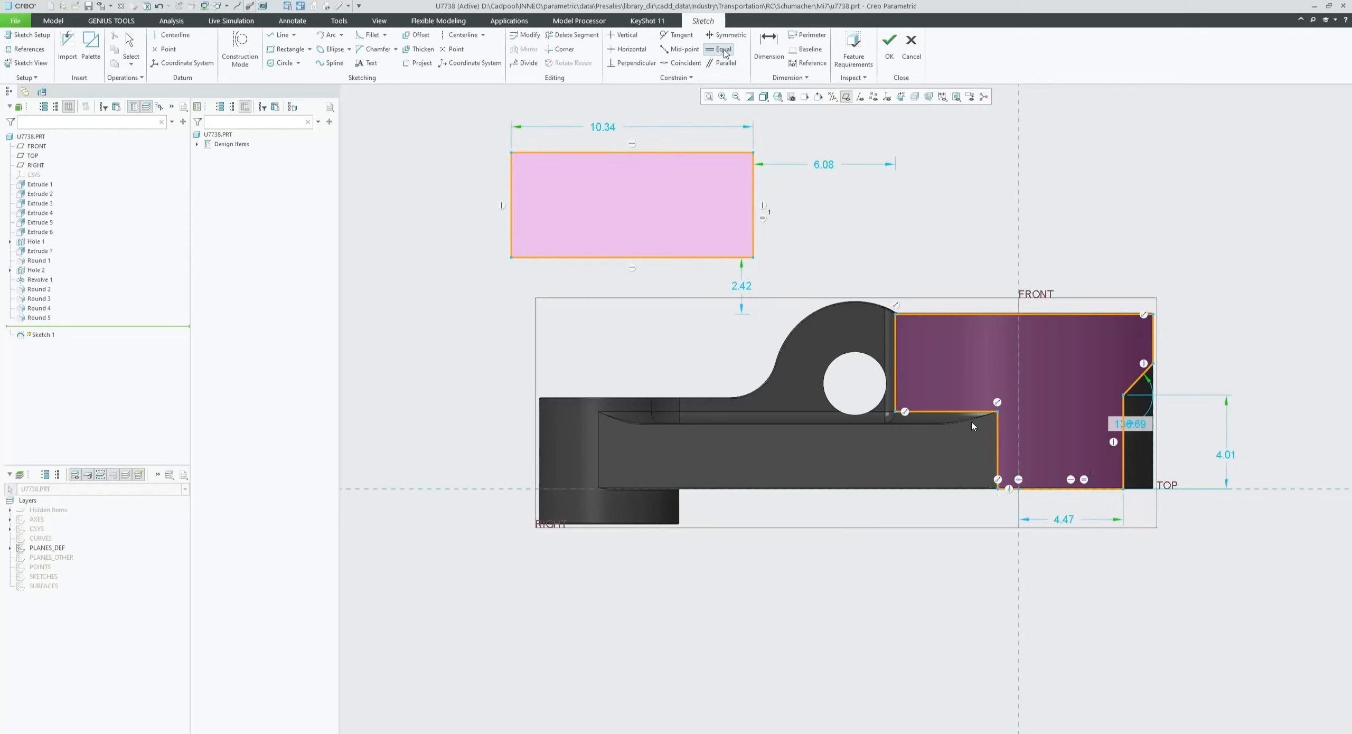
pyautogui.click(753, 205)
pyautogui.click(687, 258)
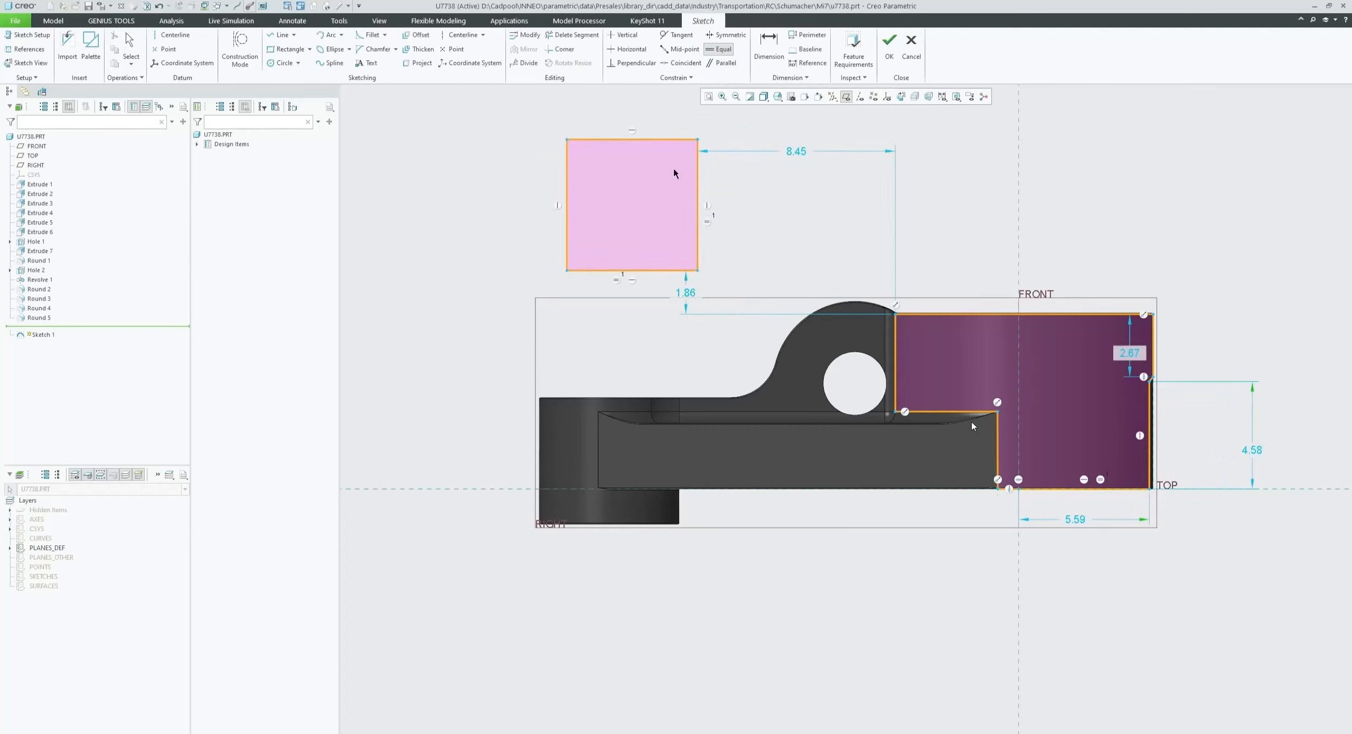
pyautogui.click(165, 7)
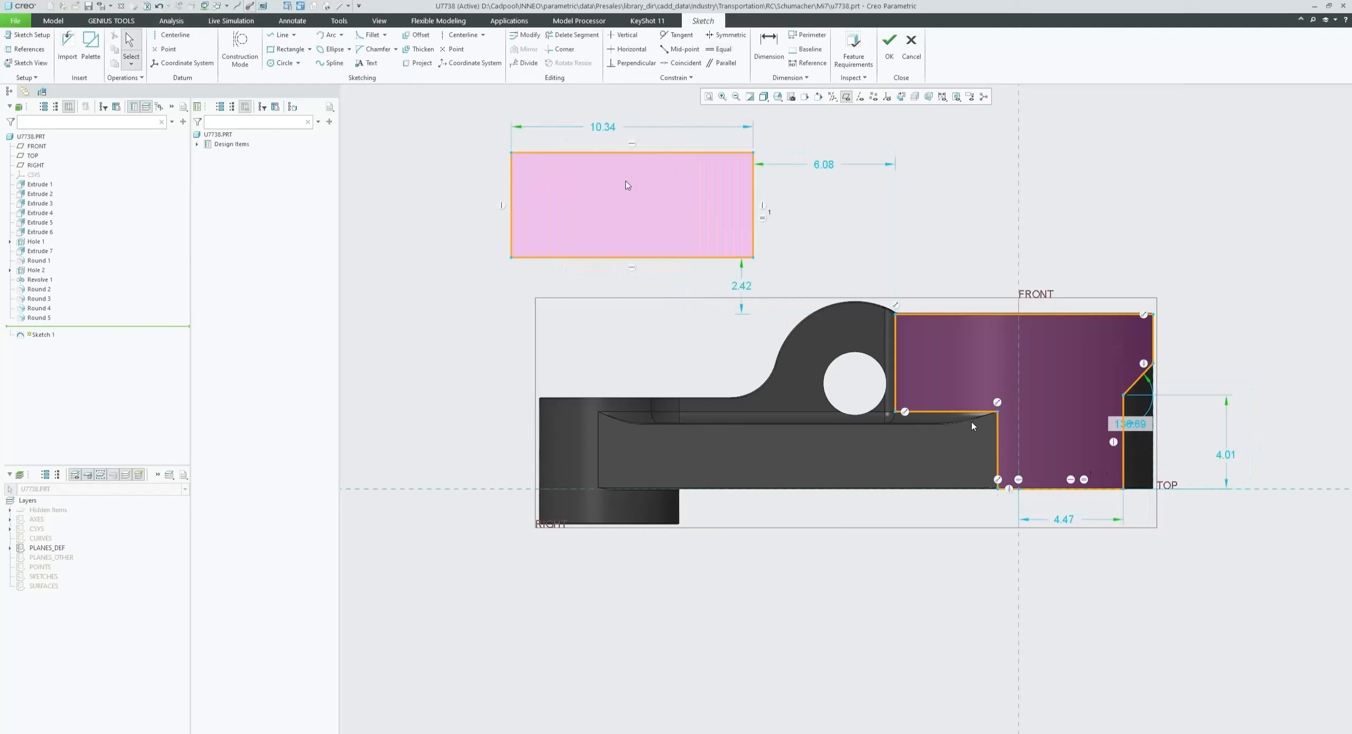
# - Make the rectangle's right and bottom edges equal so it becomes a square
pyautogui.click(752, 199)
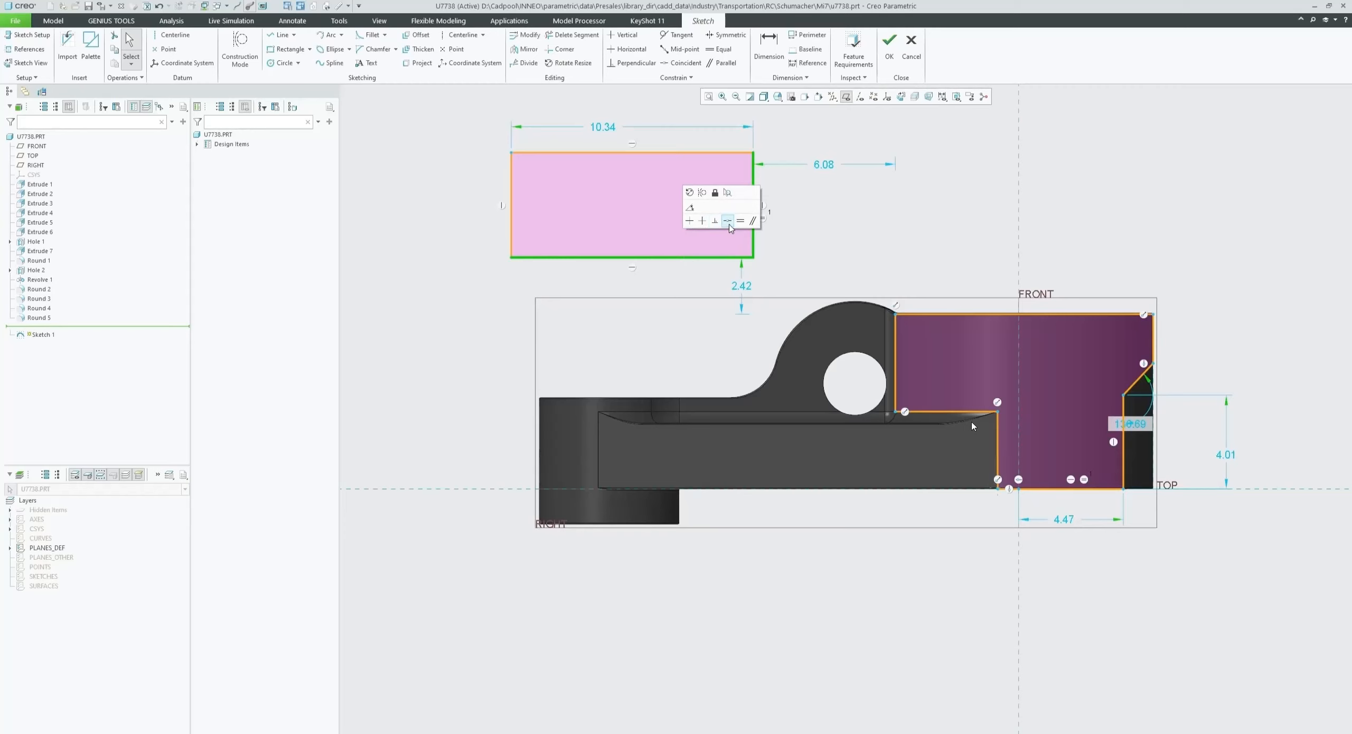
pyautogui.click(740, 225)
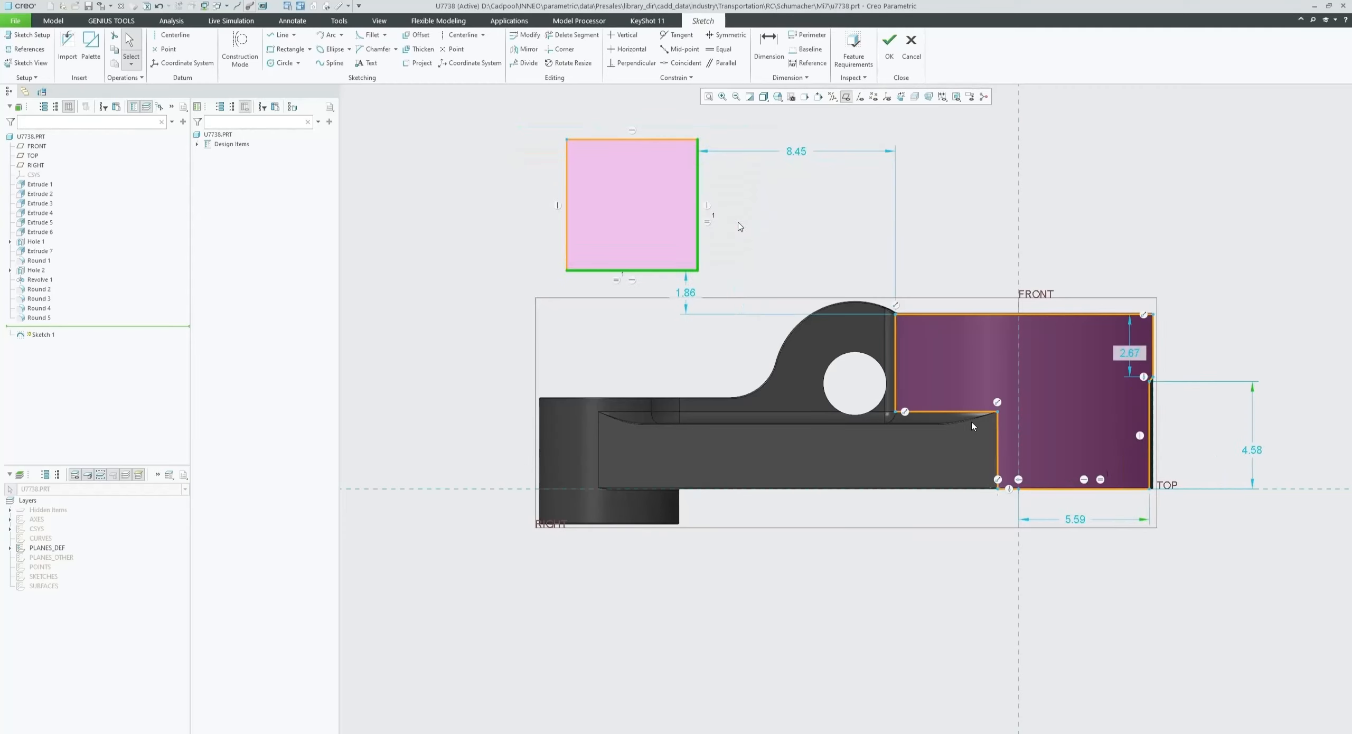
pyautogui.click(740, 226)
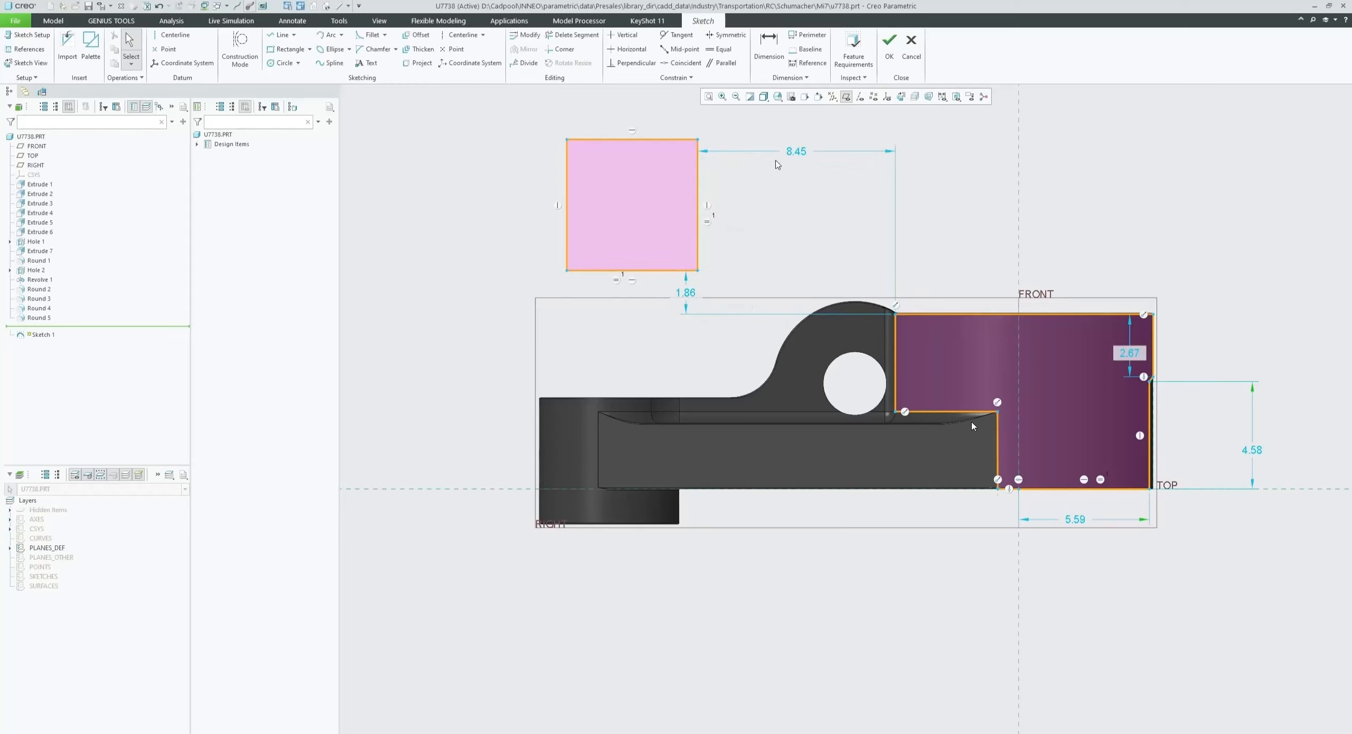
# - Dimension the distance from the square's right edge to the FRONT plane and set it to 14
pyautogui.click(764, 56)
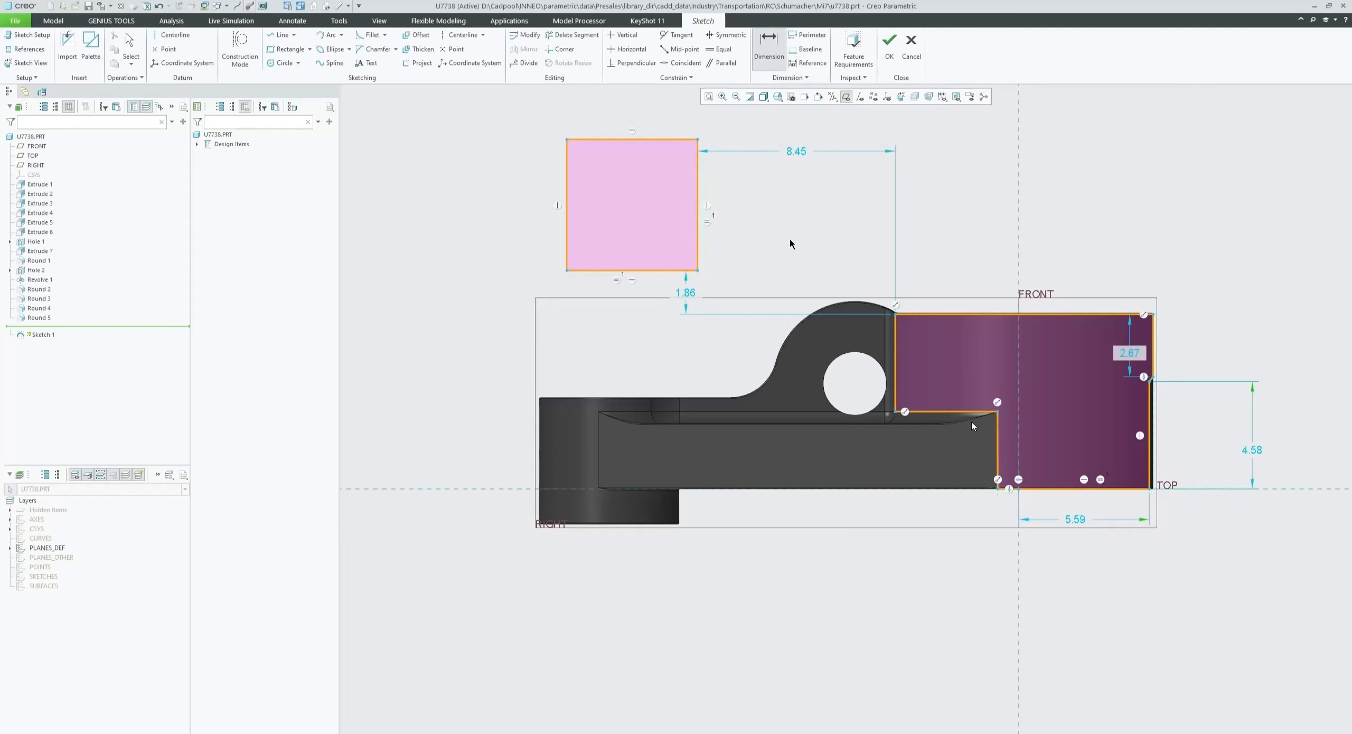
pyautogui.click(1017, 257)
pyautogui.middleClick(808, 127)
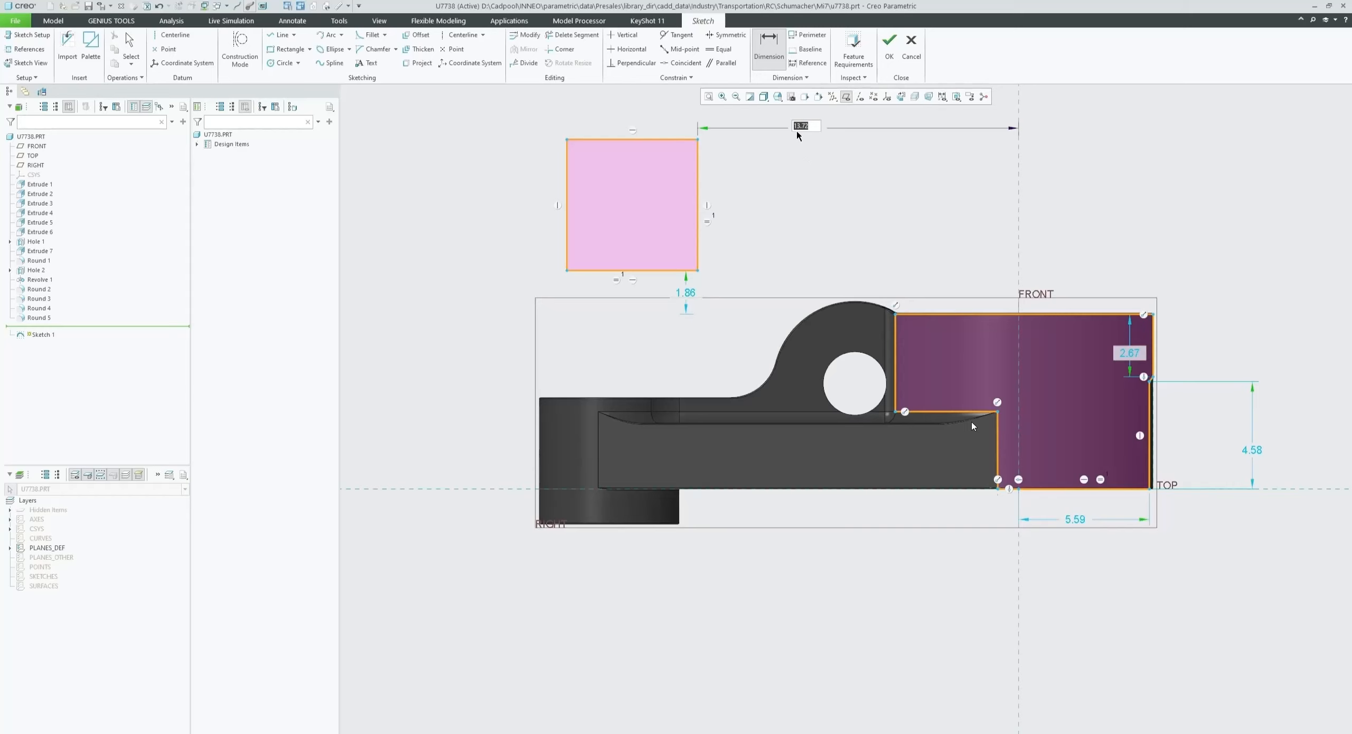
pyautogui.write('14')
pyautogui.press('Return')
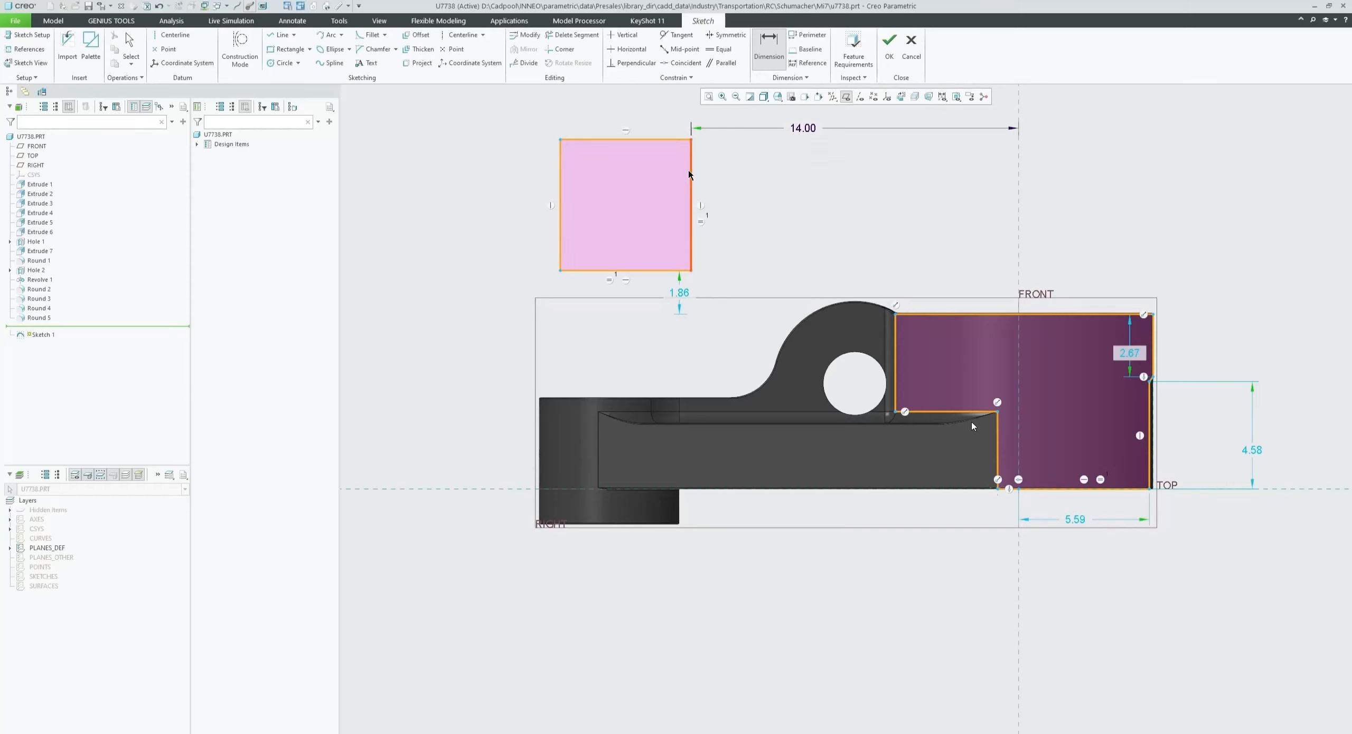
pyautogui.middleClick(757, 170)
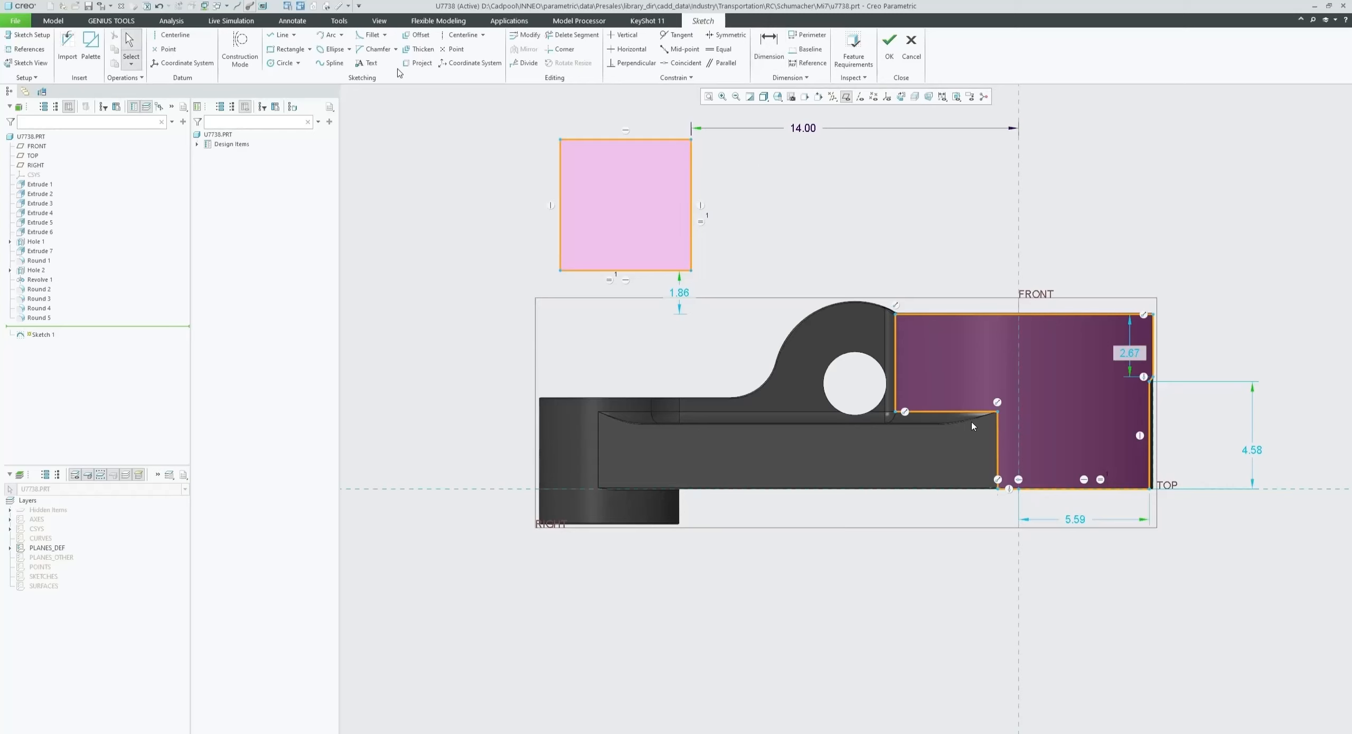
# - Draw a single diagonal line rising to the right above the part, right of the FRONT plane
pyautogui.click(280, 35)
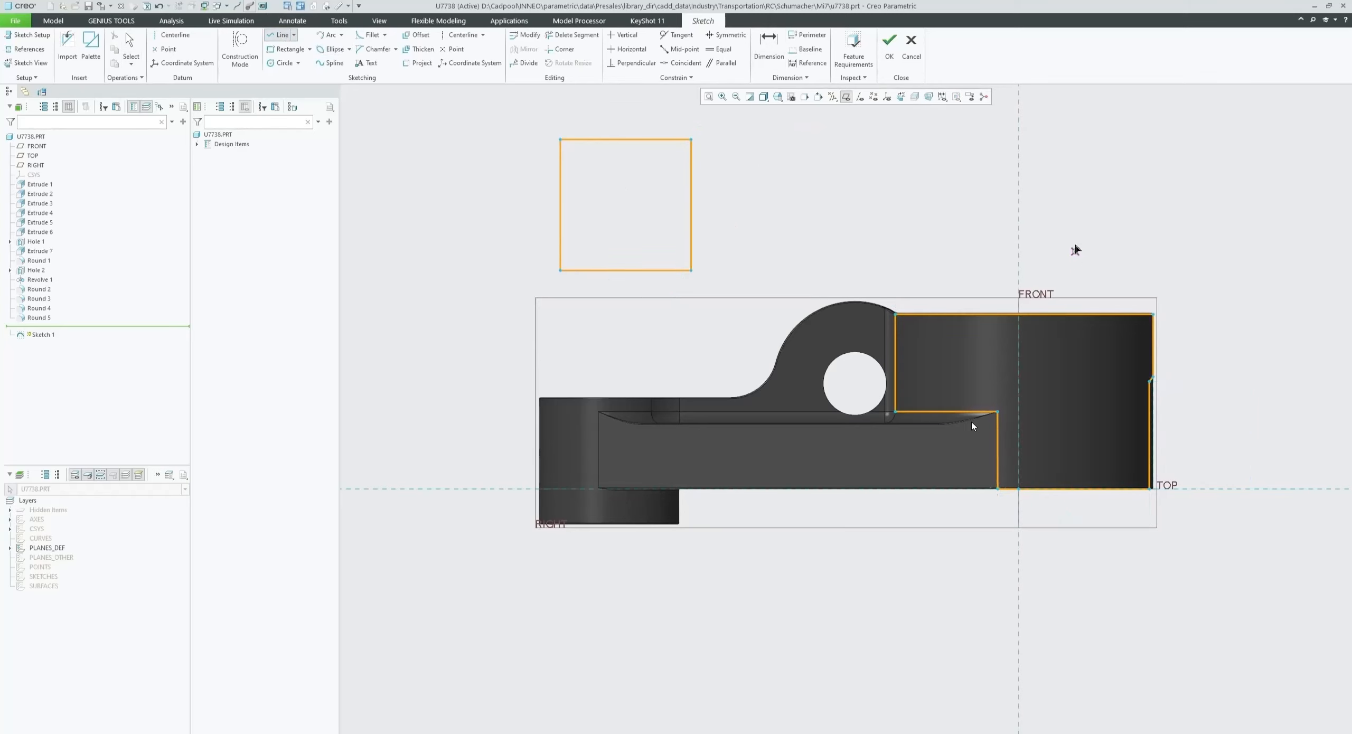
pyautogui.click(1075, 243)
pyautogui.click(1177, 133)
pyautogui.middleClick(938, 159)
pyautogui.middleClick(938, 158)
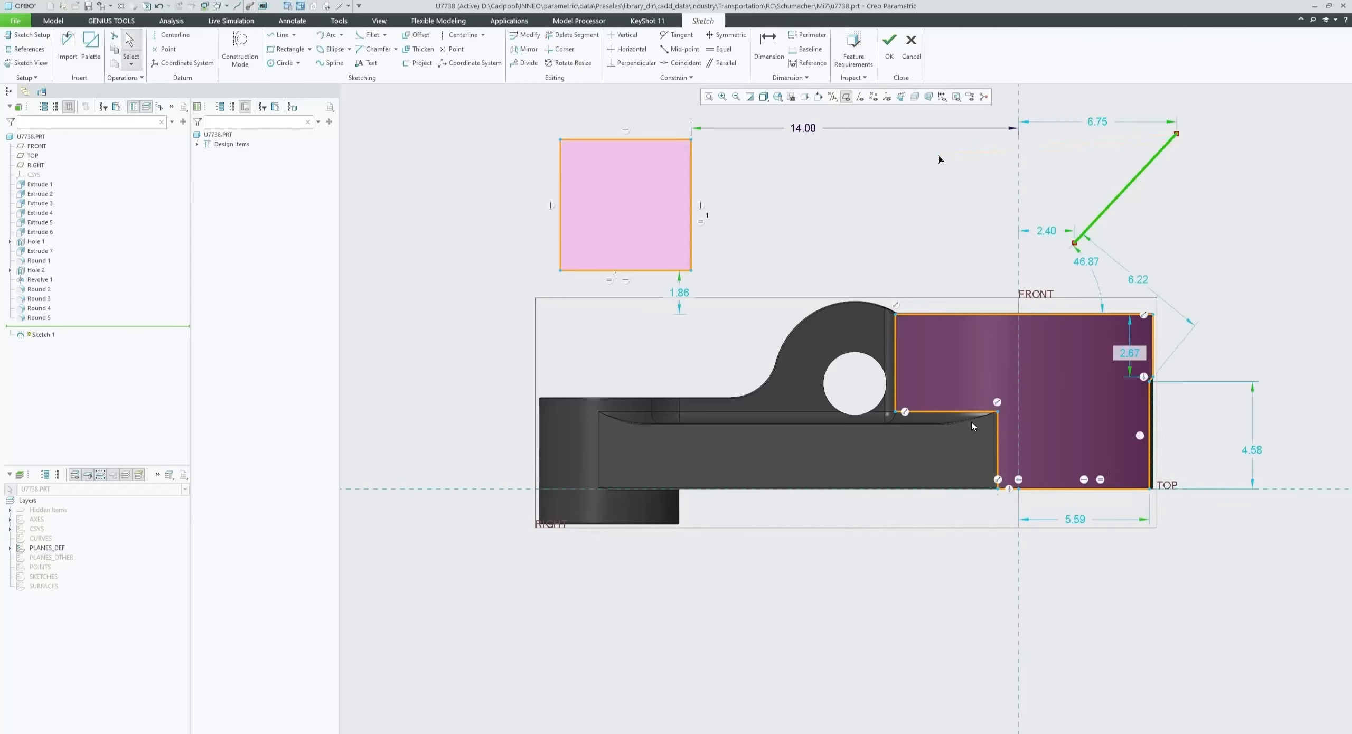
# - Add vertical and horizontal dimensions for the diagonal line's height and width between its endpoints
pyautogui.click(772, 47)
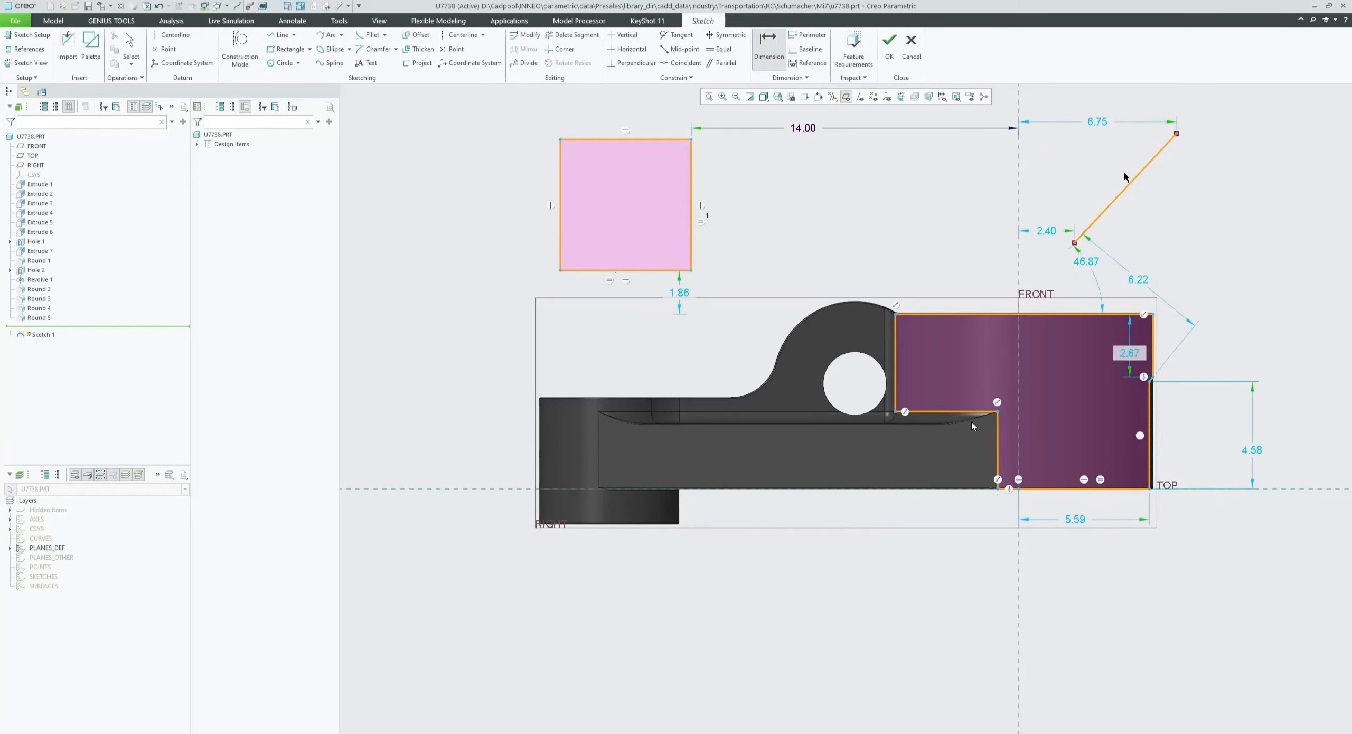
pyautogui.click(1153, 161)
pyautogui.middleClick(1232, 192)
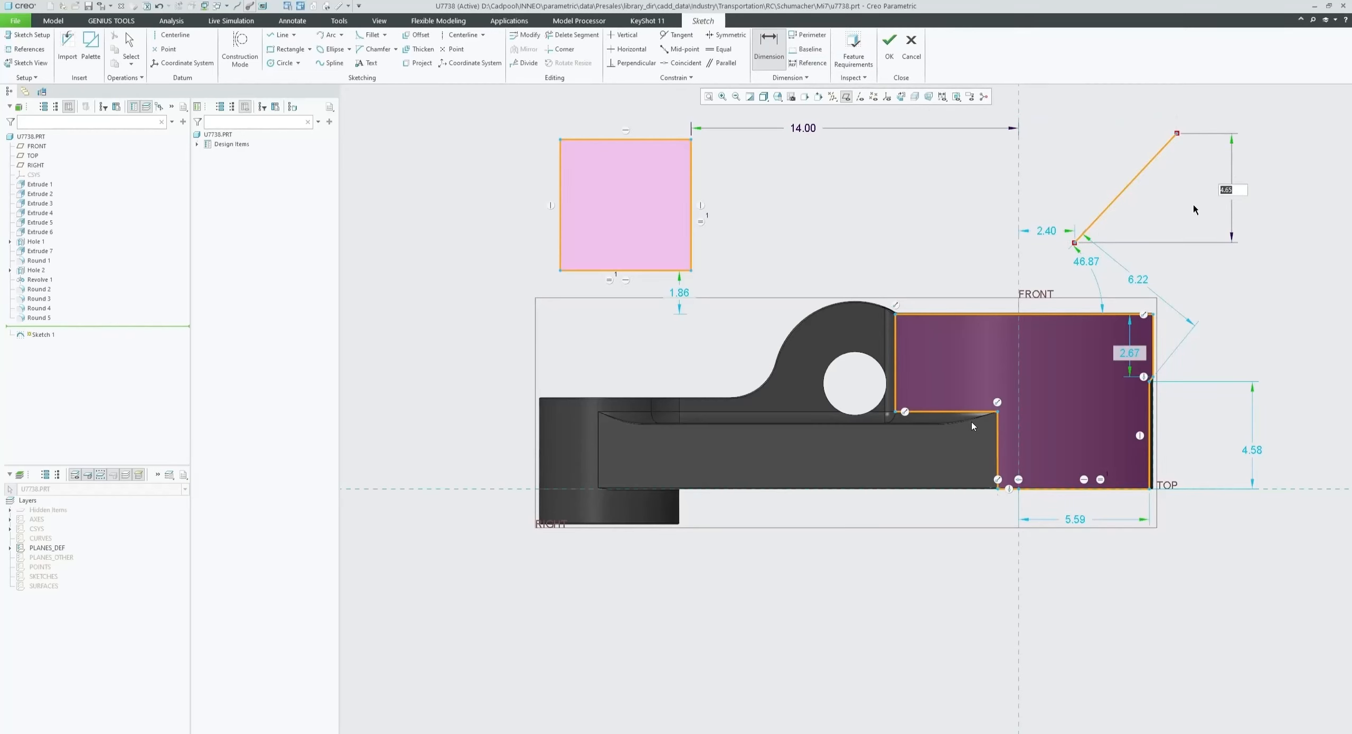
pyautogui.press('Return')
pyautogui.click(1075, 243)
pyautogui.click(1144, 170)
pyautogui.click(1177, 134)
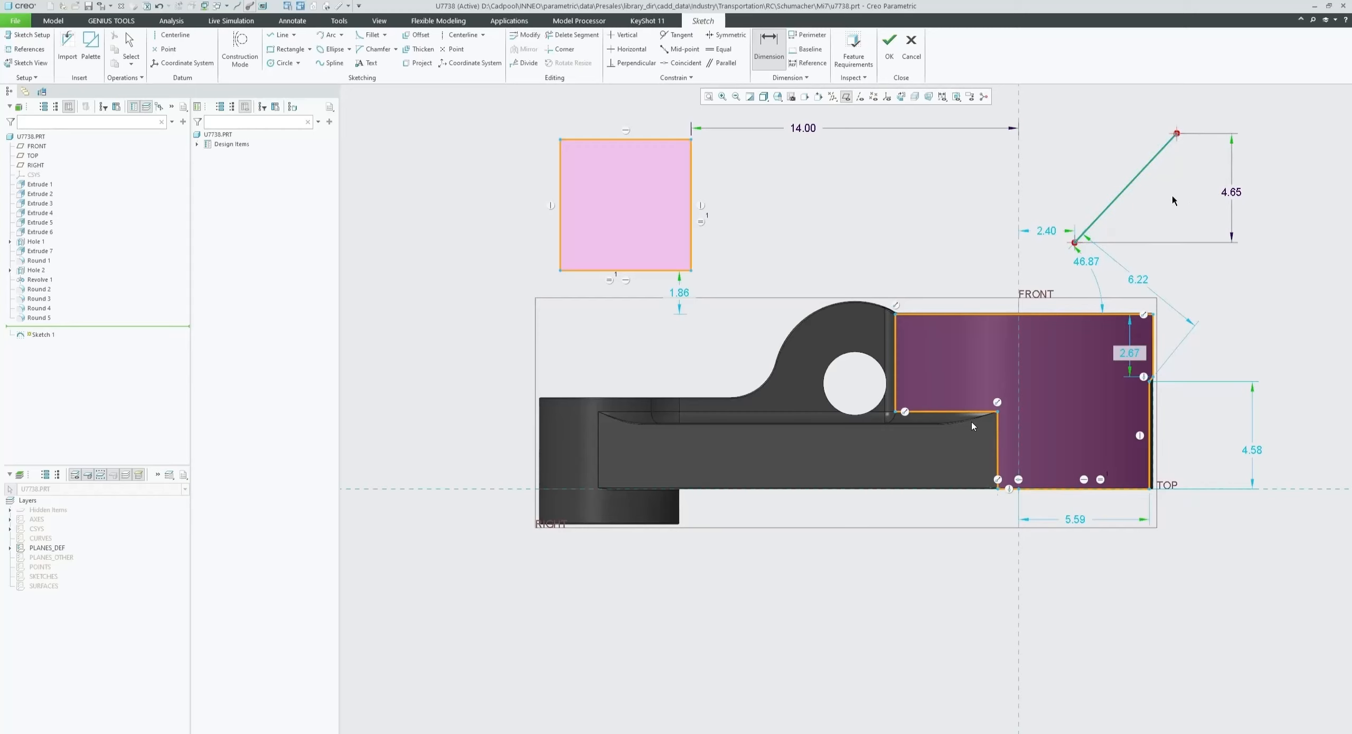
pyautogui.middleClick(1134, 272)
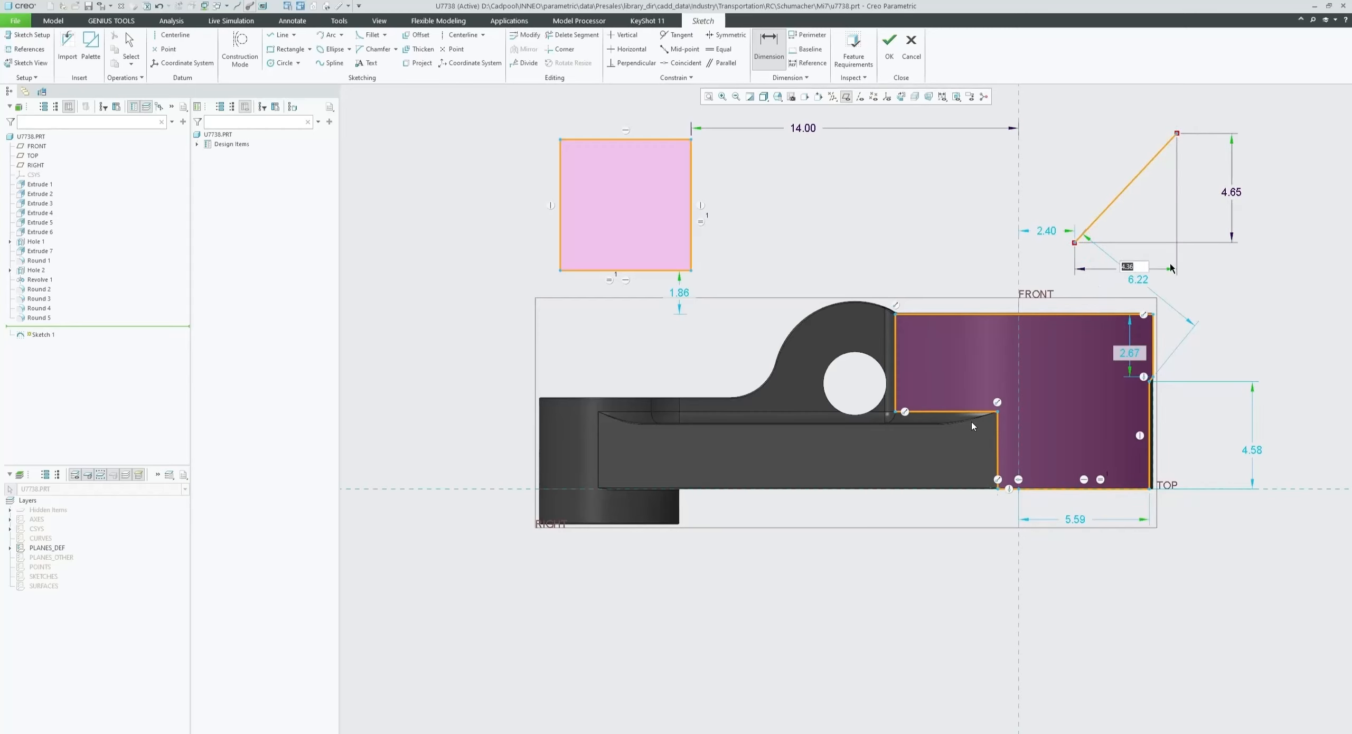
pyautogui.middleClick(1130, 244)
pyautogui.middleClick(1091, 258)
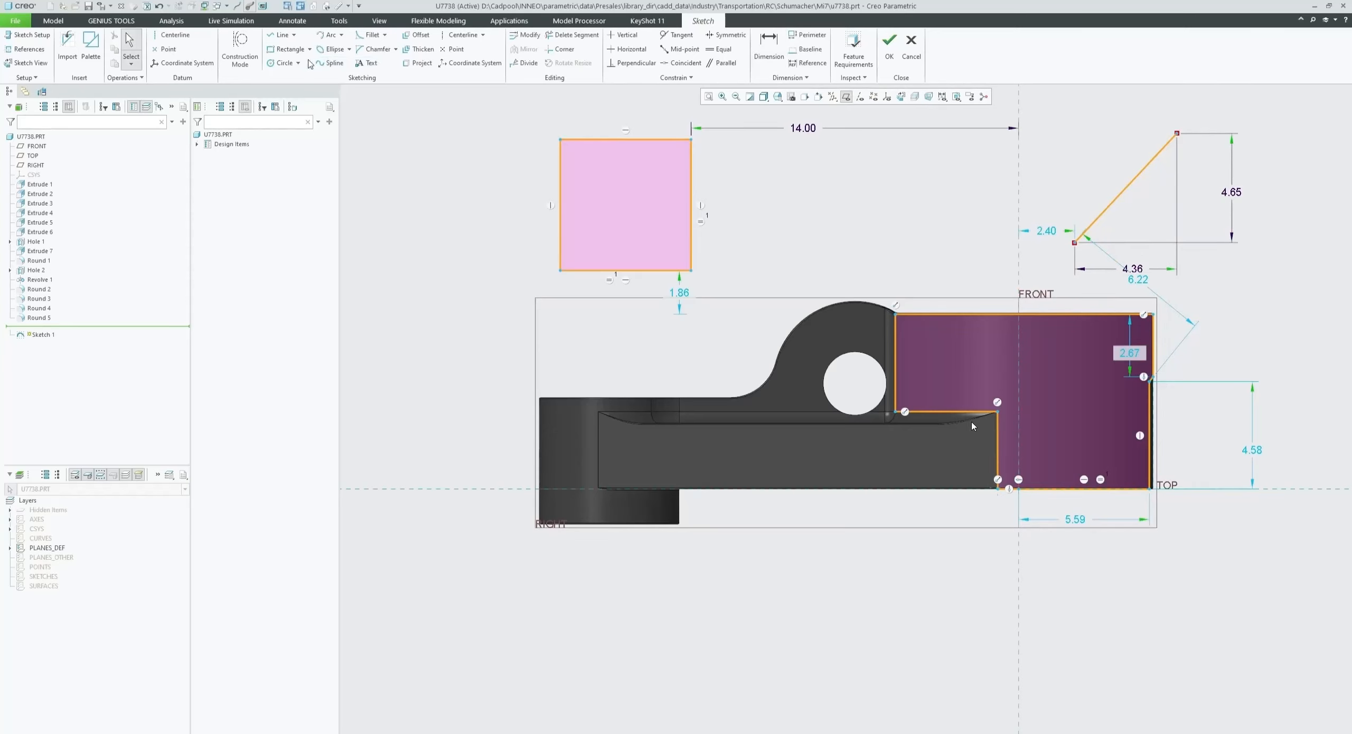
# - Draw a circle about 4.00 in diameter above the part, between the square and the diagonal line
pyautogui.click(283, 63)
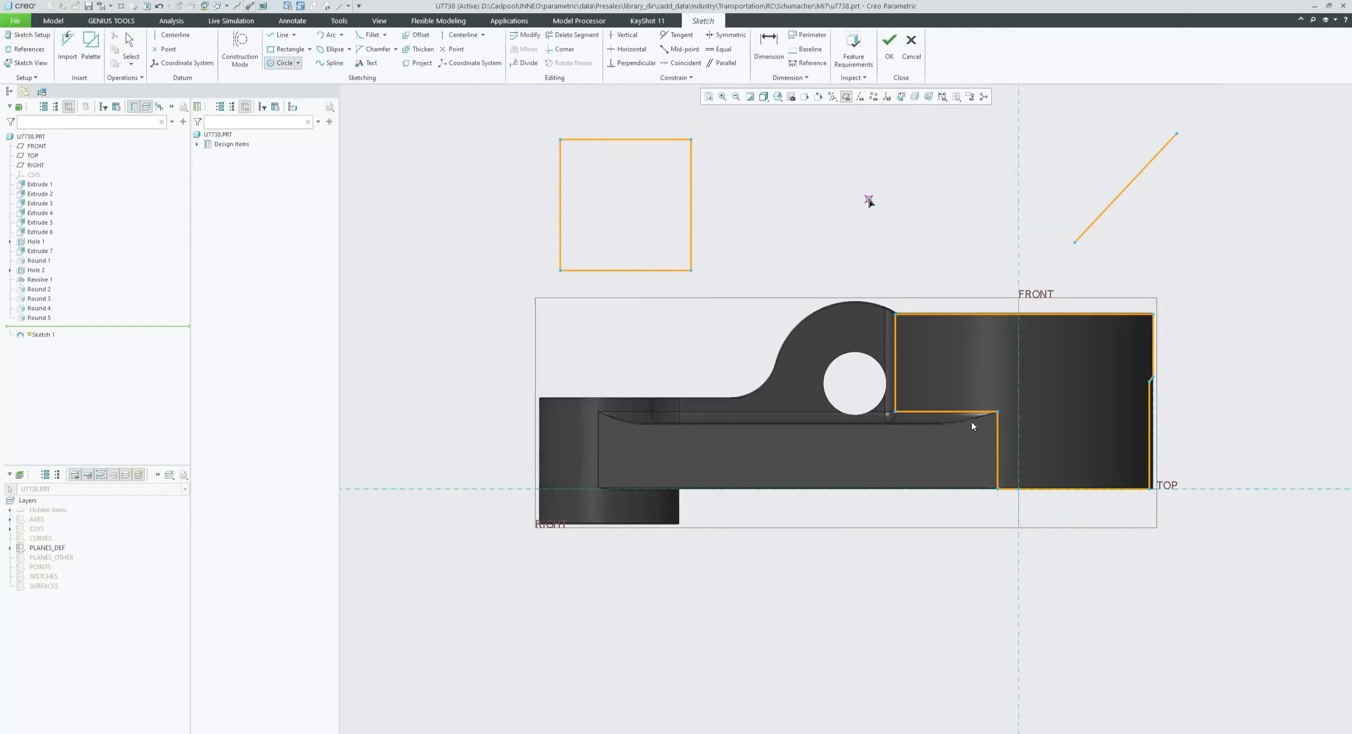
pyautogui.click(868, 199)
pyautogui.click(881, 247)
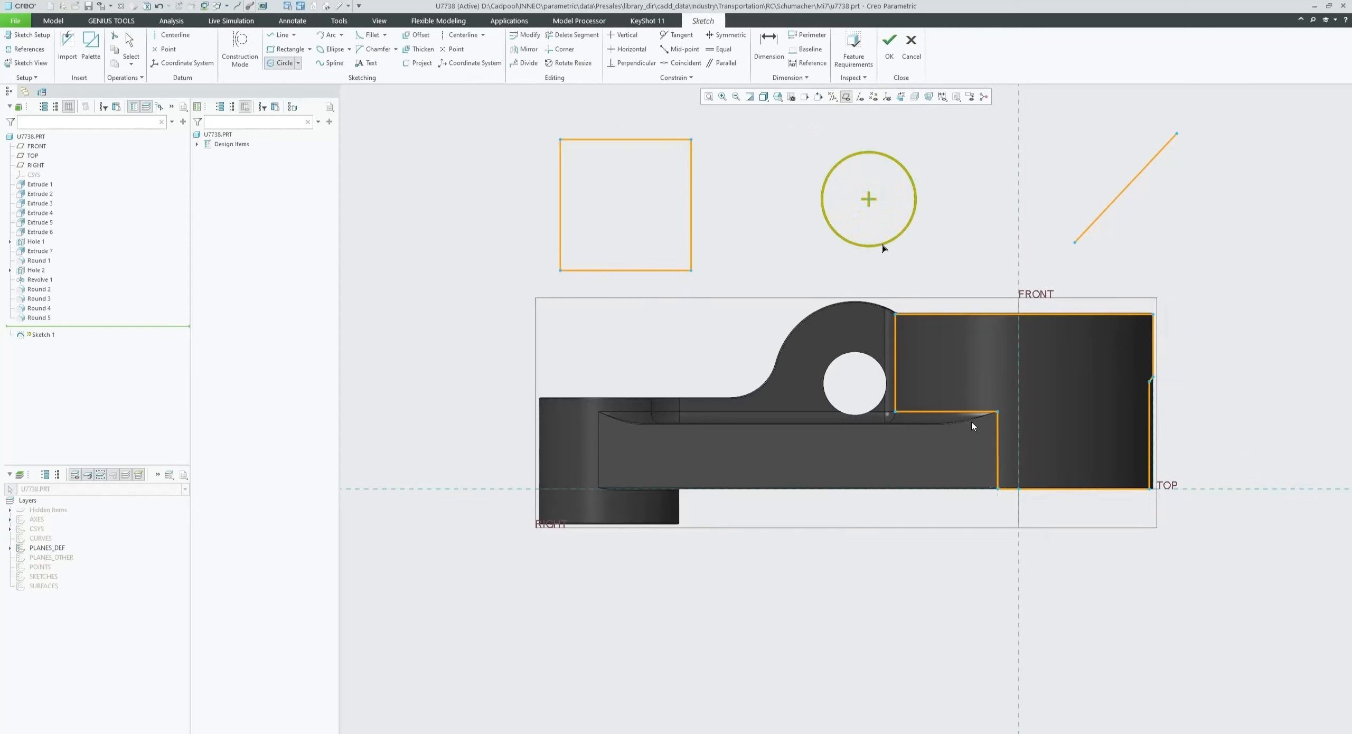
pyautogui.middleClick(944, 272)
pyautogui.click(944, 272)
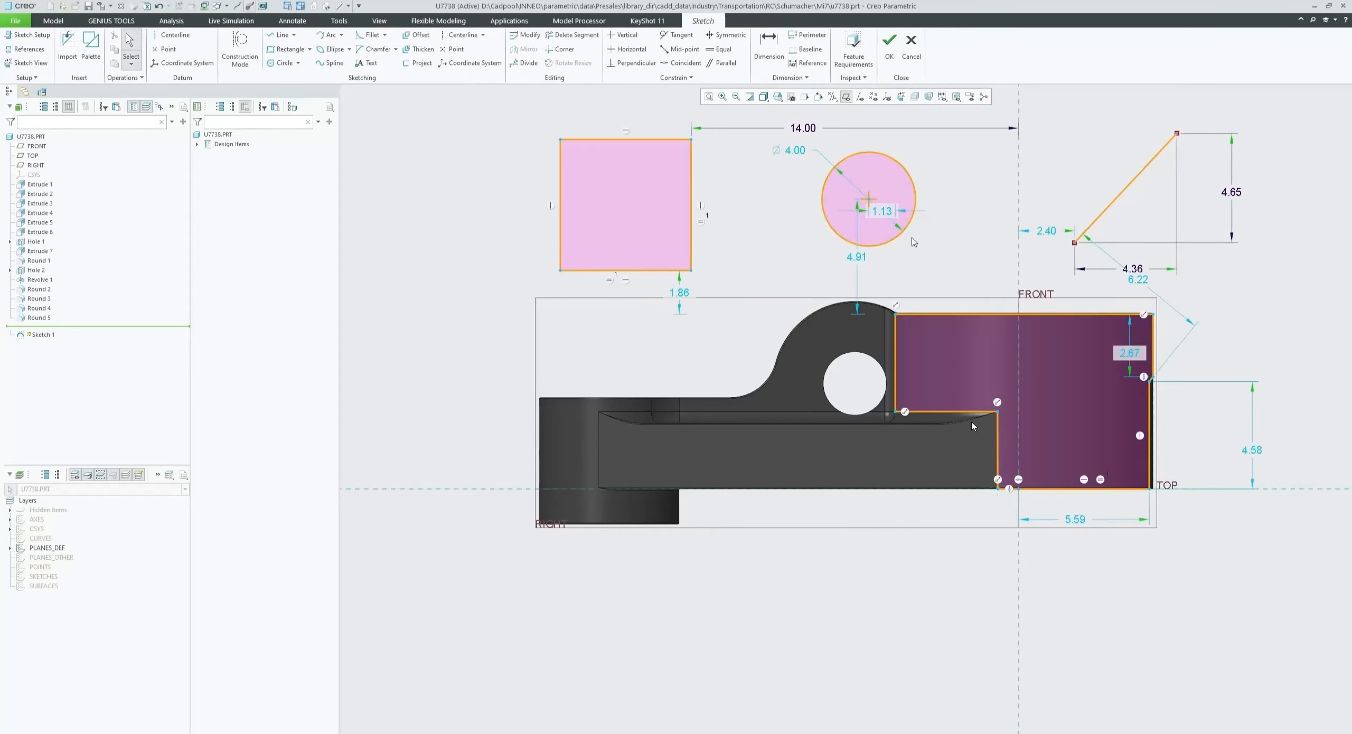
# - Convert the circle's diameter dimension to a radius and back to a diameter
pyautogui.rightClick(800, 153)
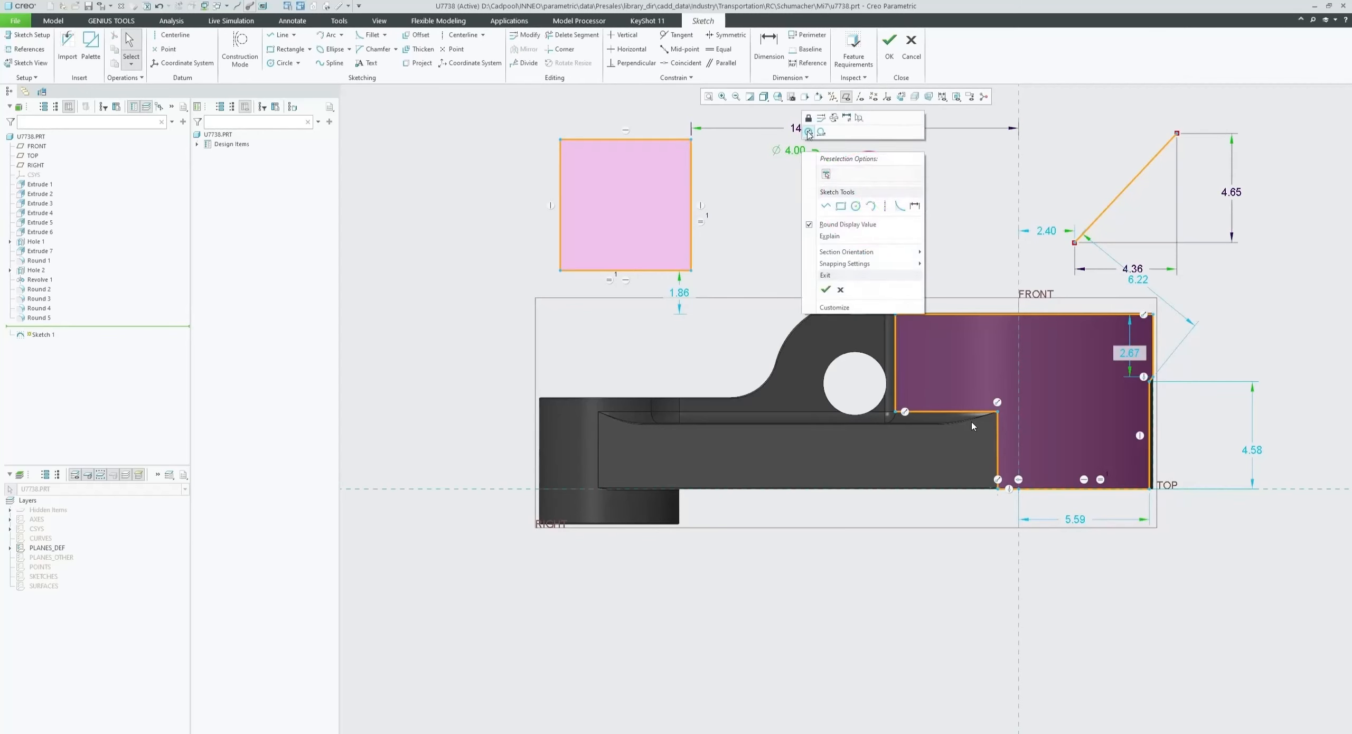
pyautogui.click(809, 133)
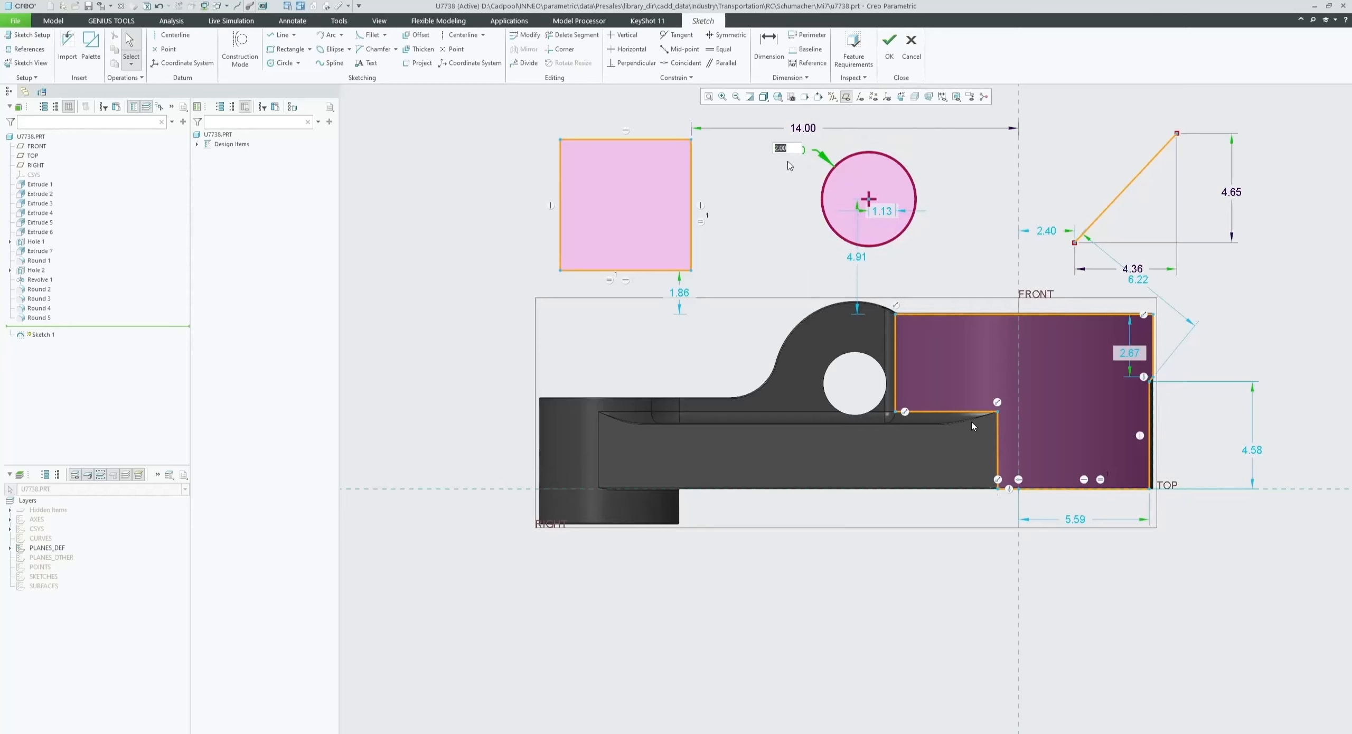
pyautogui.press('Return')
pyautogui.rightClick(795, 153)
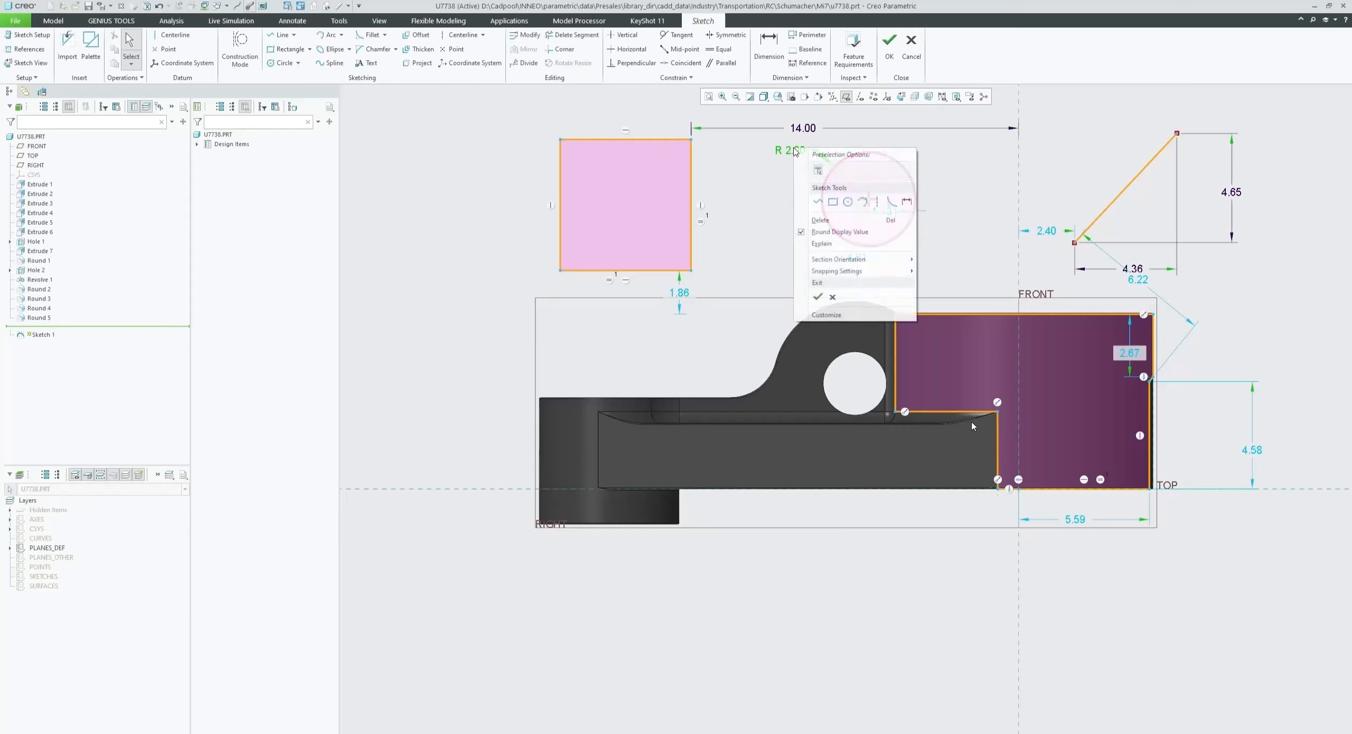
pyautogui.click(801, 128)
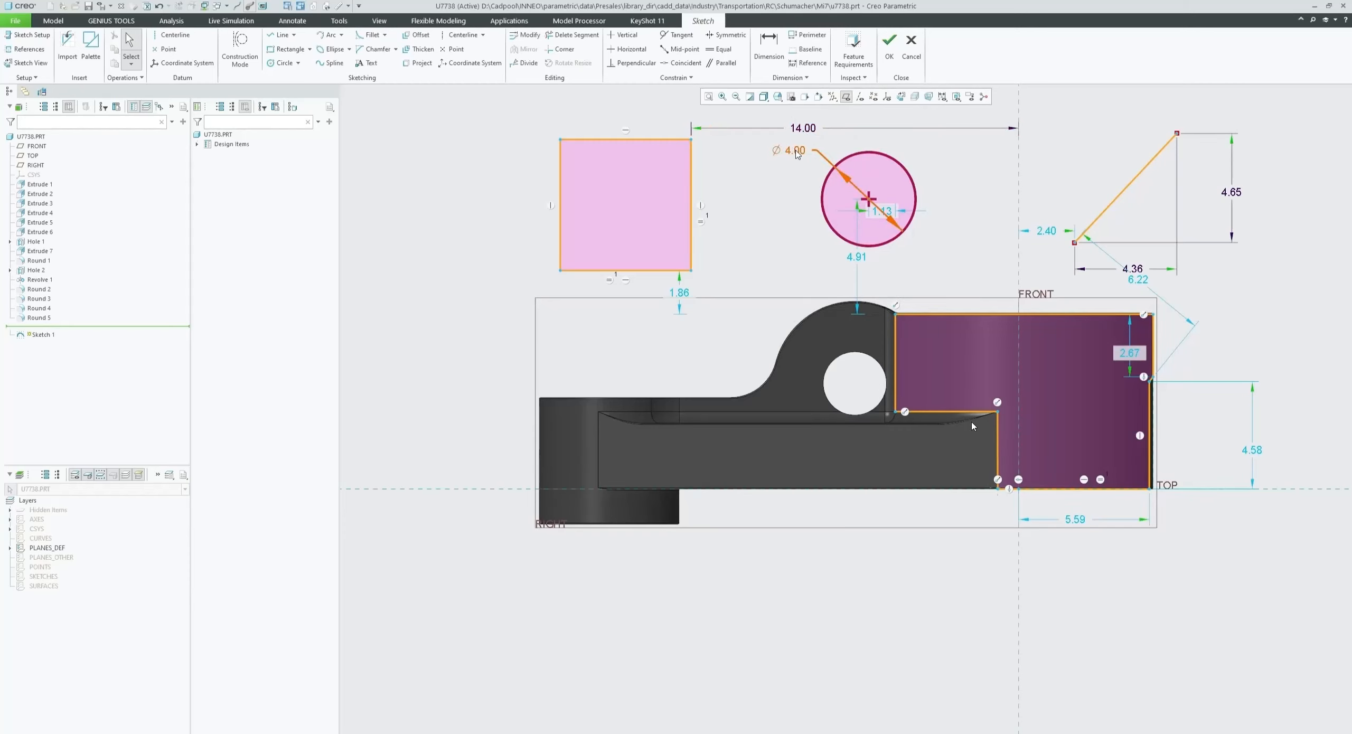
# - Convert the circle's diameter dimension to a linear diameter dimension
pyautogui.rightClick(798, 153)
pyautogui.click(814, 134)
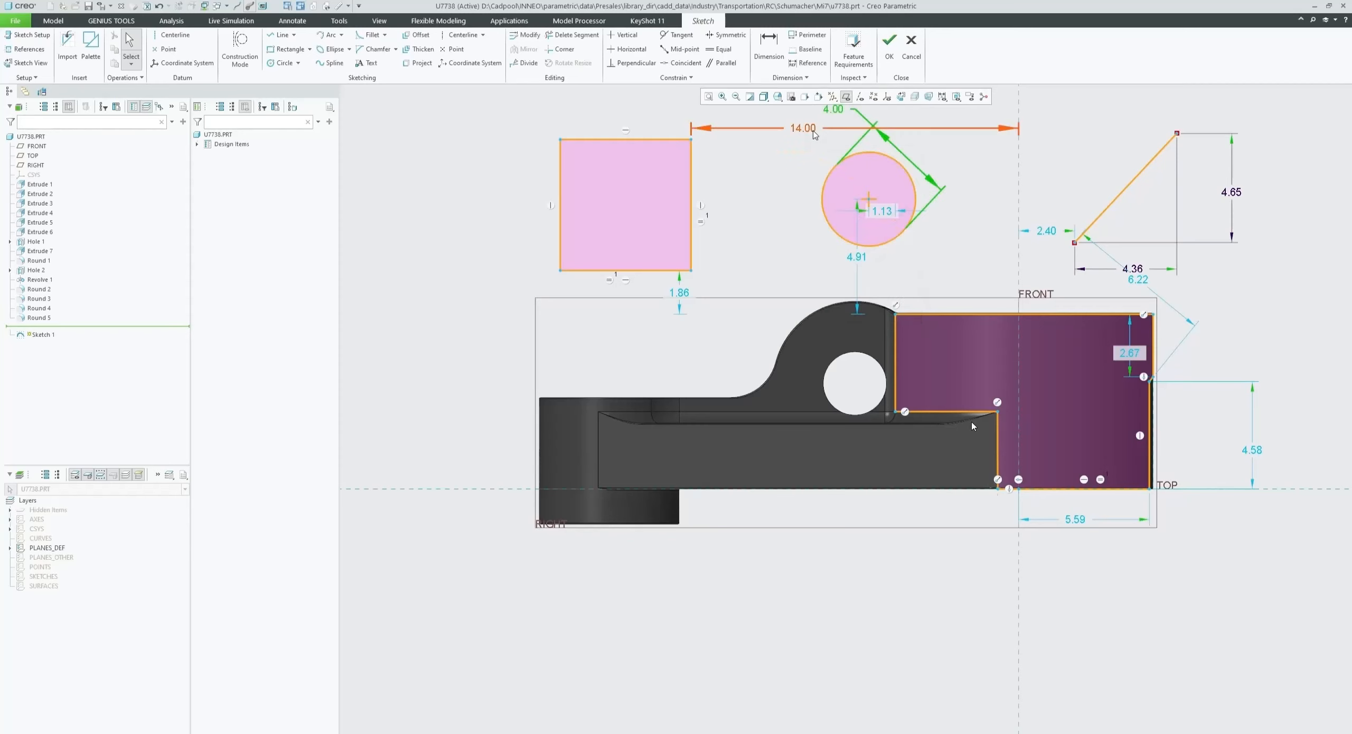
# - Switch to the presentation slides window
pyautogui.scroll(2, 765, 294)
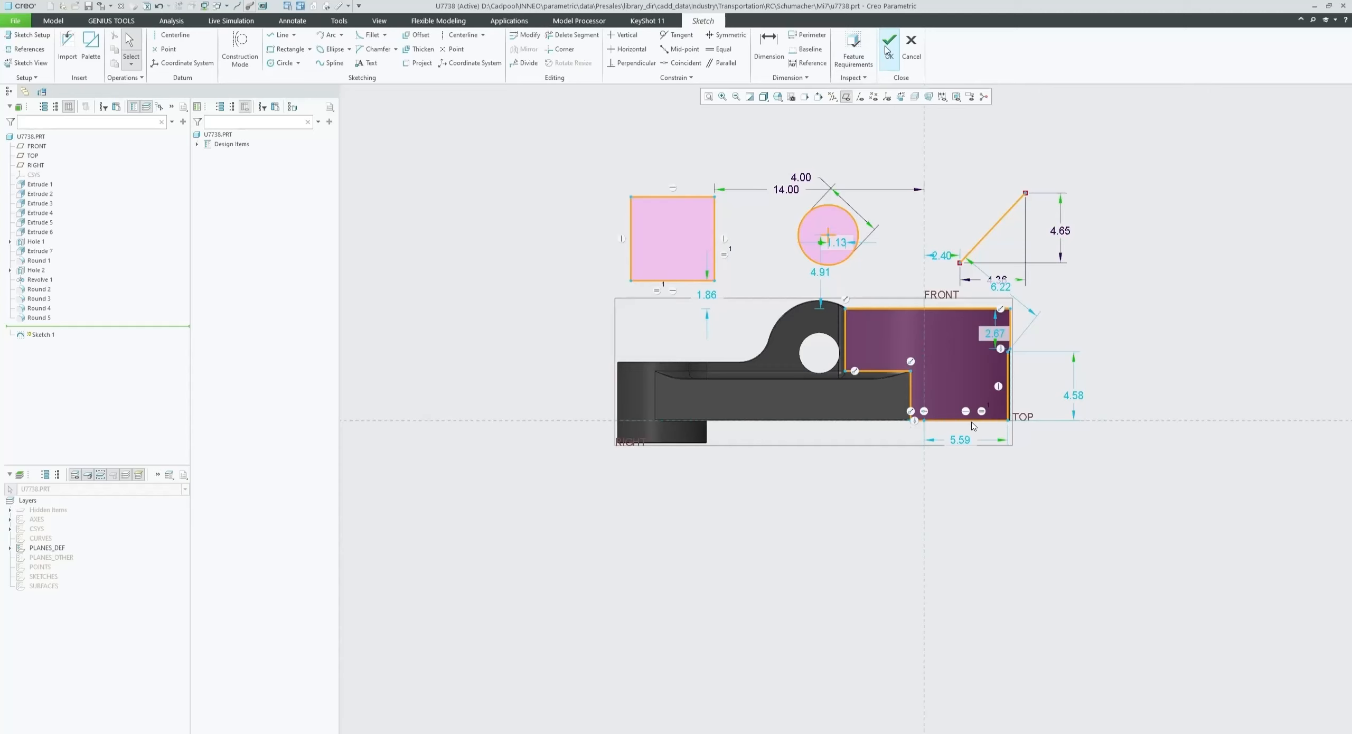
pyautogui.hotkey('alt', 'Tab')
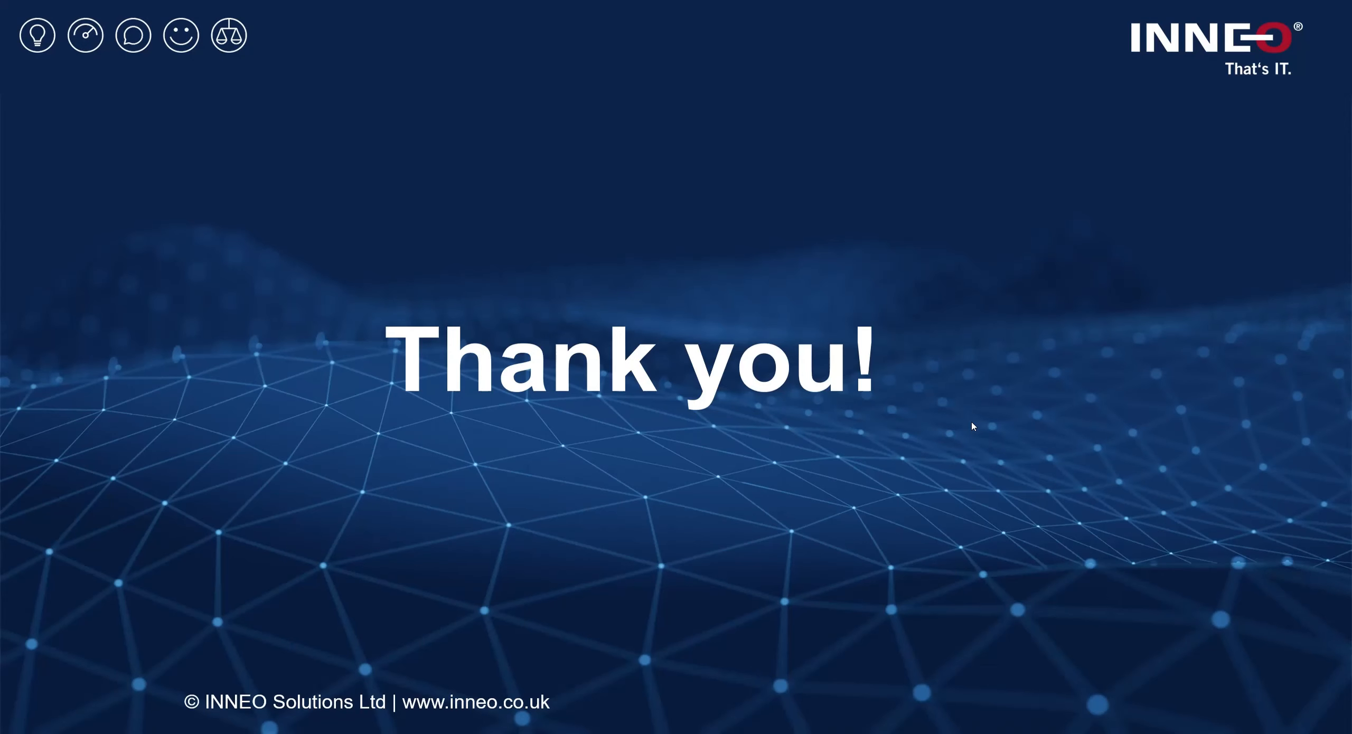